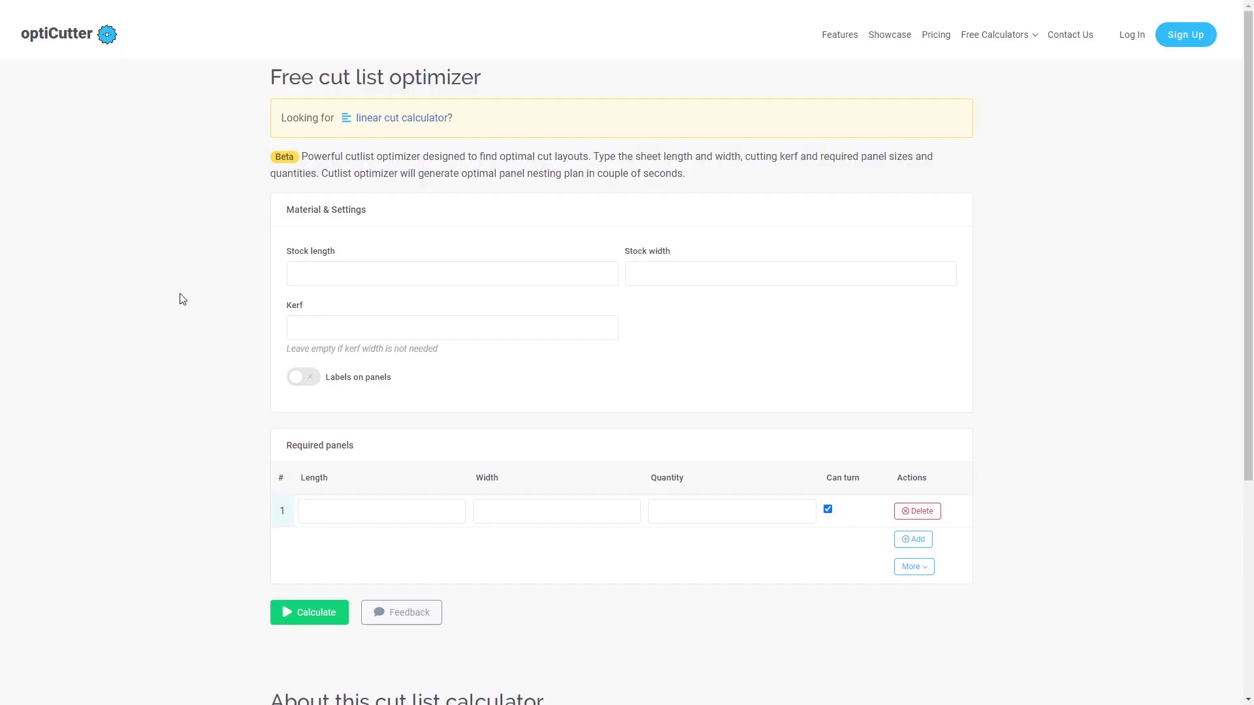
Set the stock size to length 100 and width 300
left_click(324, 284)
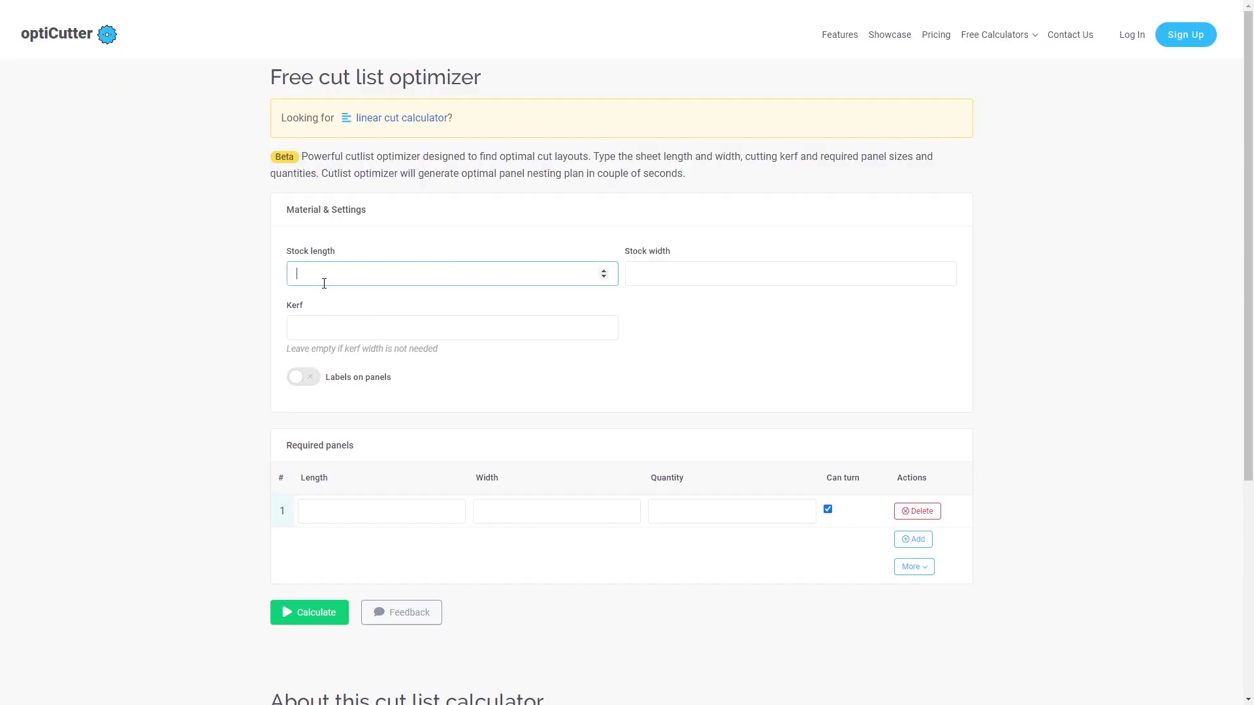
type("100")
key("Tab")
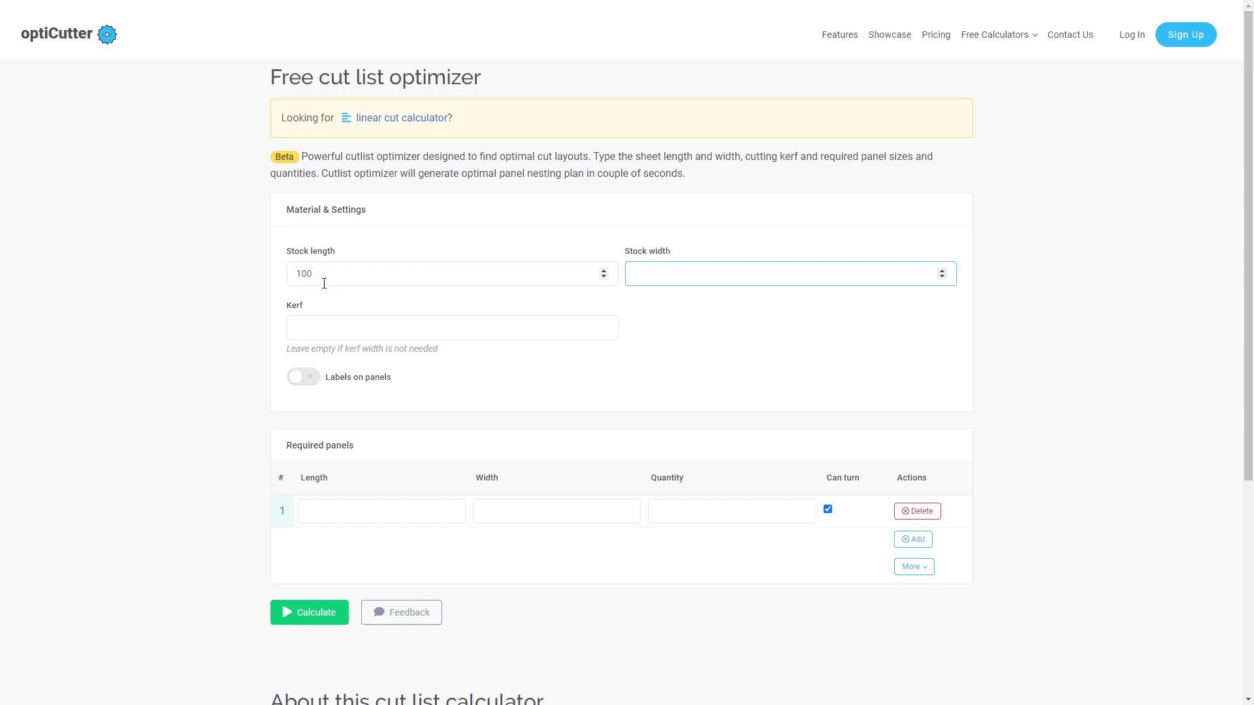
type("300")
Add the first panel row: 80 × 85, quantity 6
left_click(328, 512)
type("80")
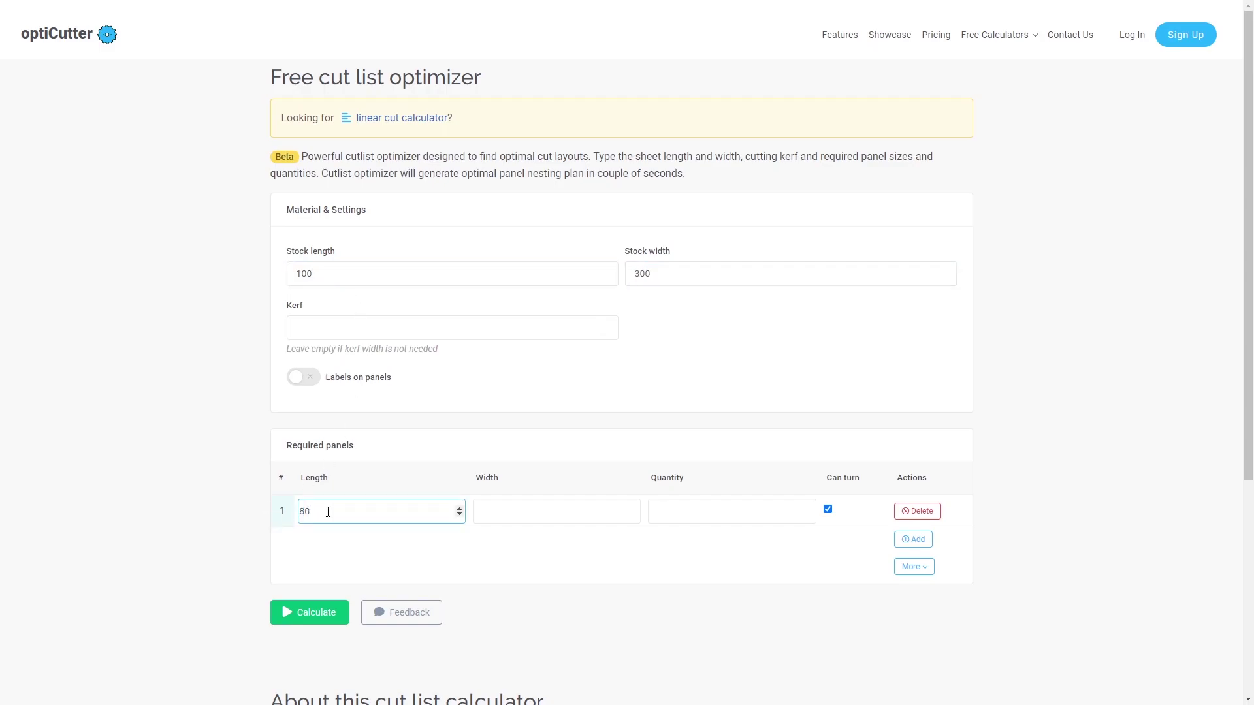
key("Tab")
type("85")
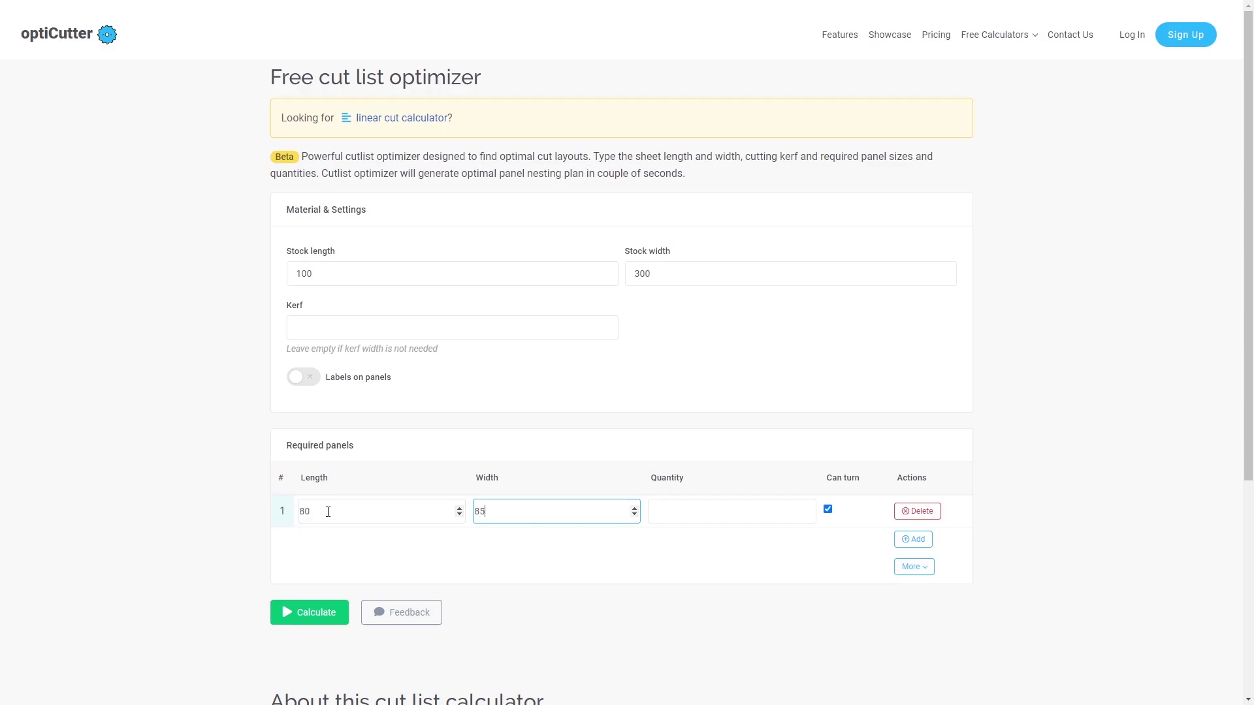
key("Tab")
type("6")
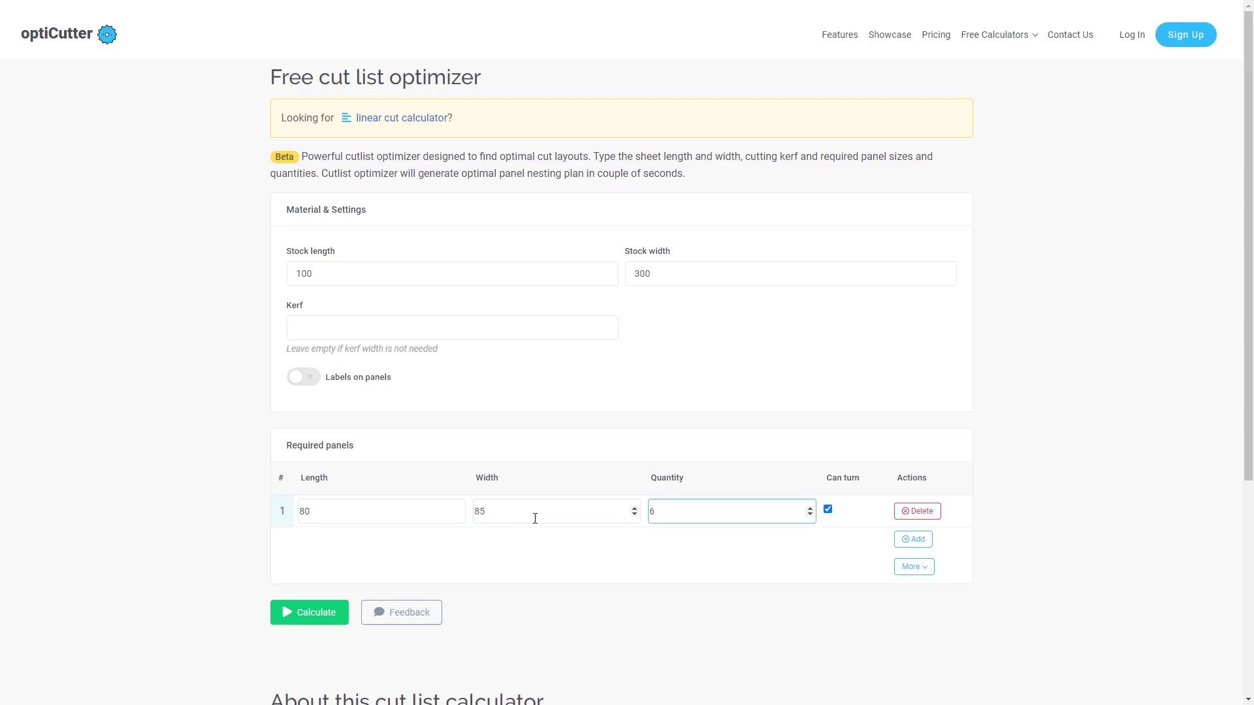
Add a second panel row of 80 × 125, quantity 6, and calculate the cut layout
left_click(929, 541)
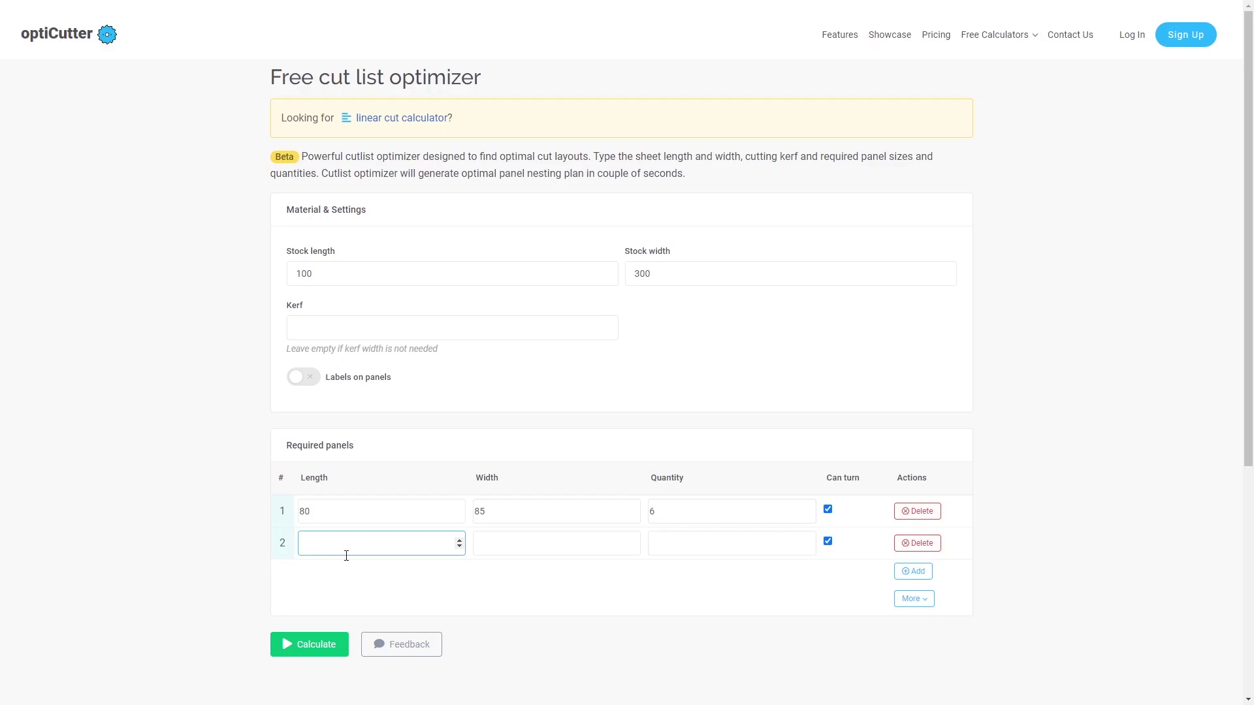
type("80")
key("Tab")
type("1")
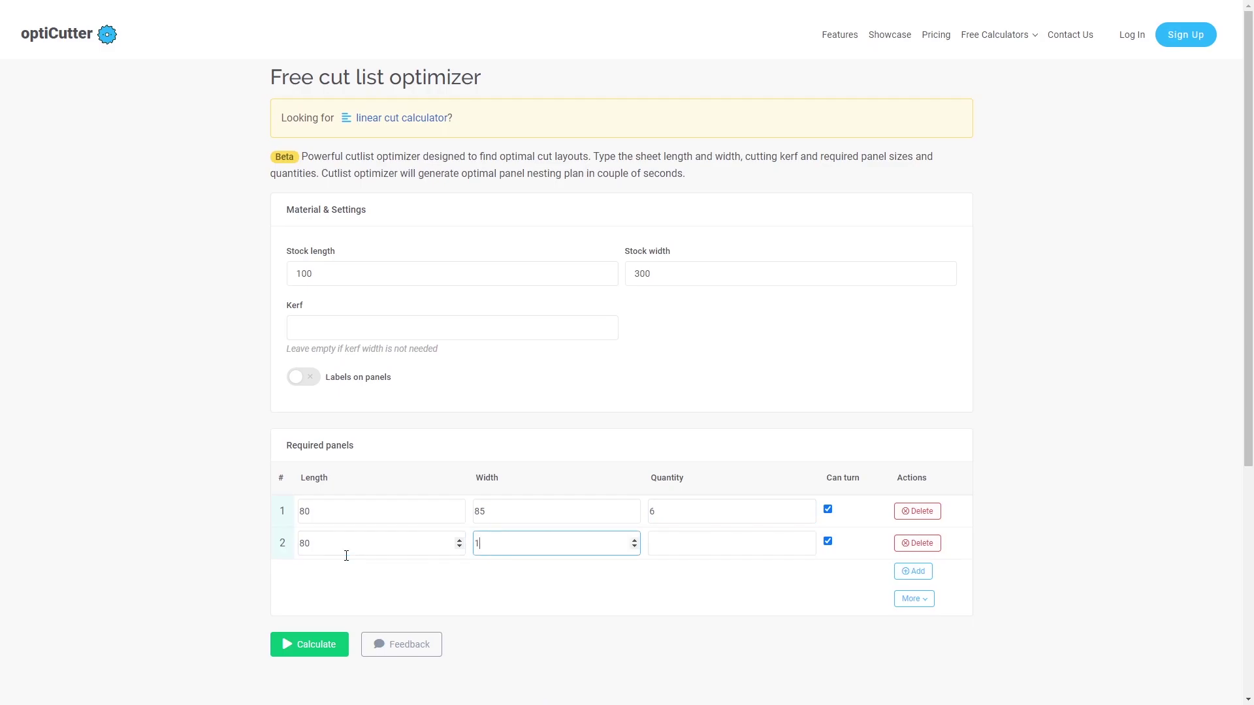
type("25")
left_click(759, 549)
type("6")
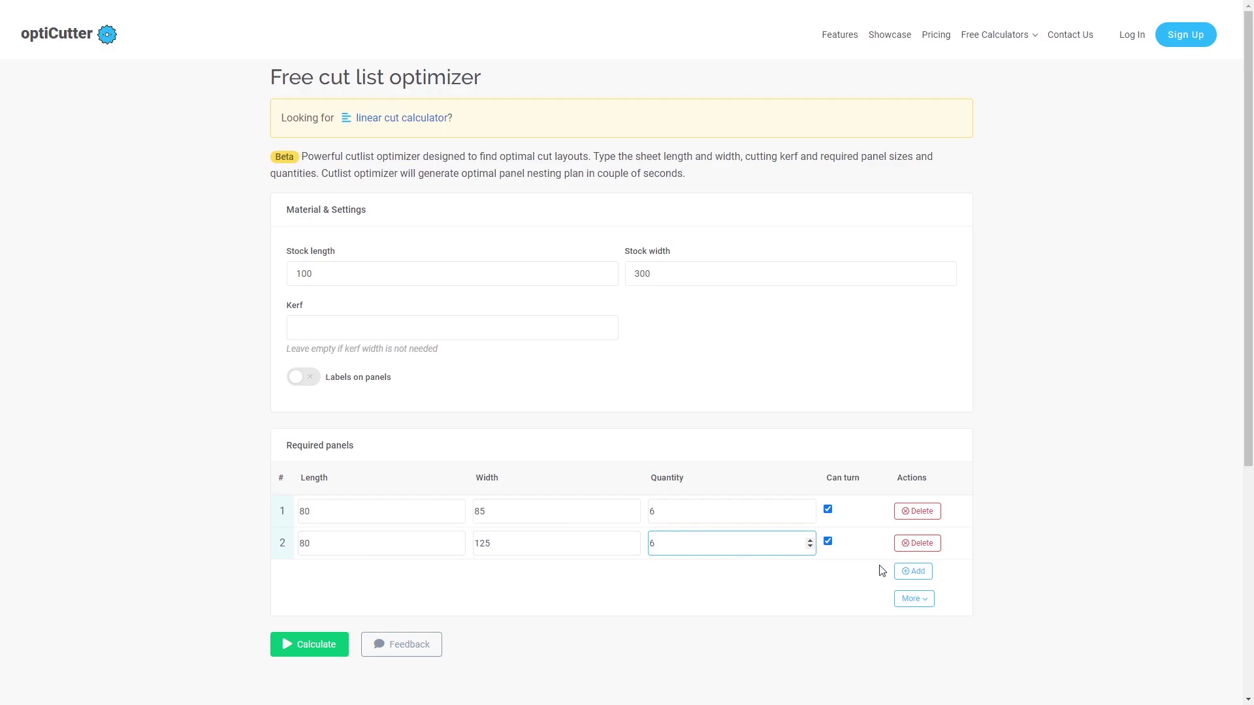
left_click(325, 656)
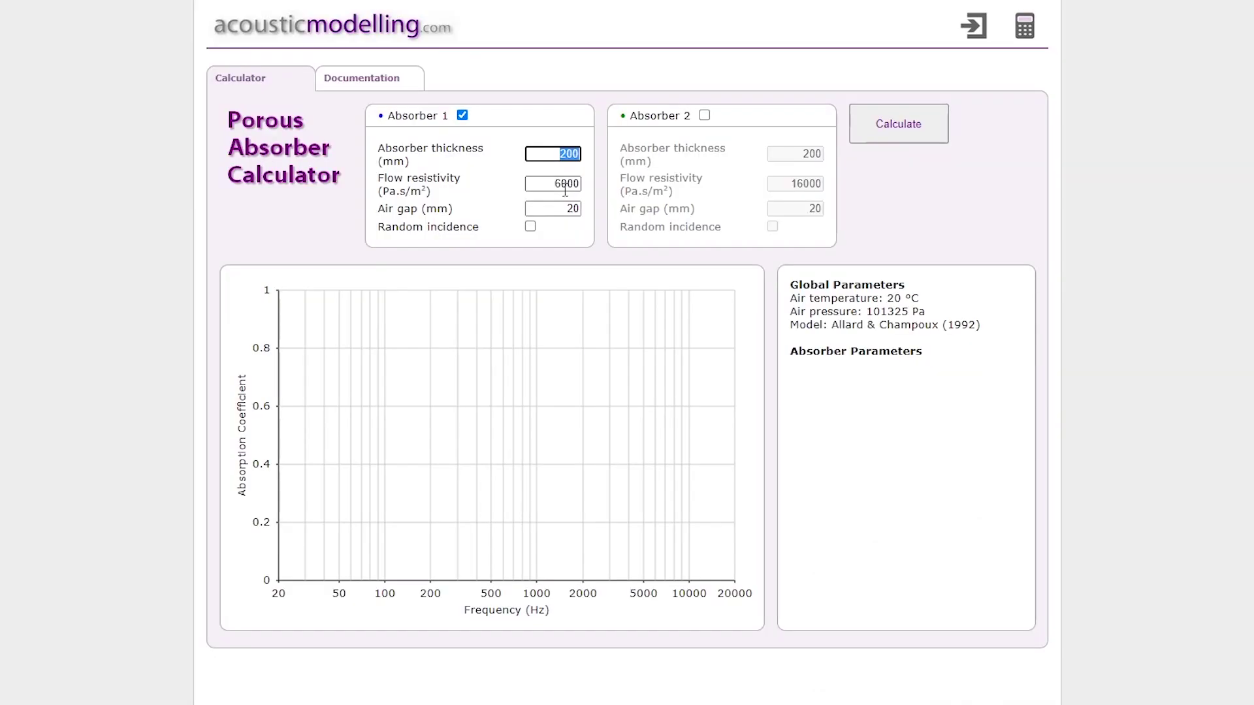
Check Absorber 1's flow resistivity 6000 and air gap 20, then calculate its absorption curve
left_click(567, 186)
left_click_drag(550, 186, 590, 190)
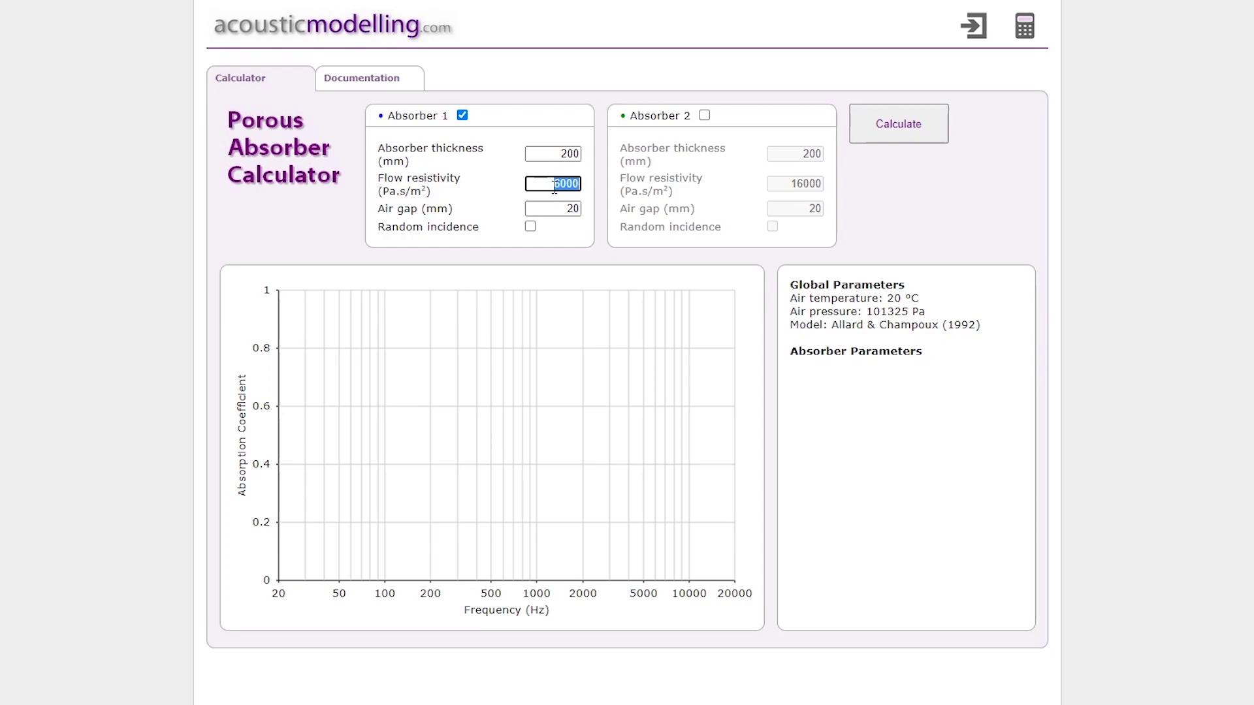
left_click(390, 198)
double_click(555, 183)
left_click(598, 183)
double_click(567, 208)
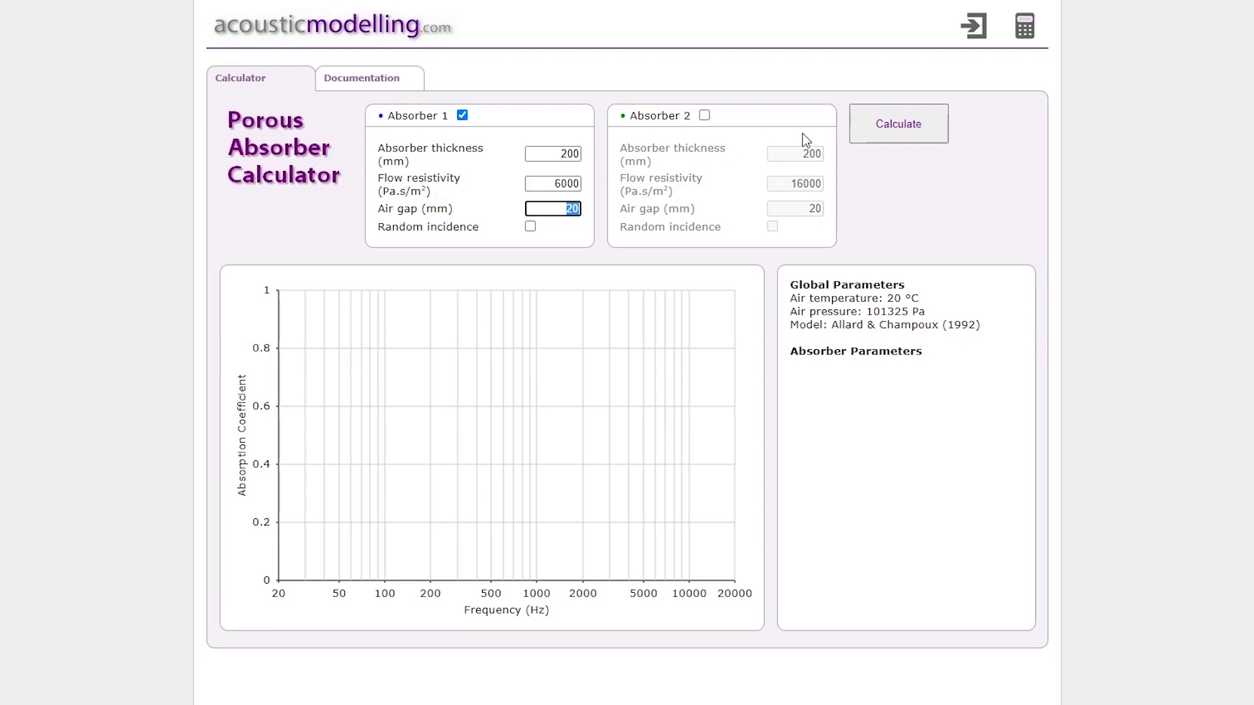
left_click(889, 138)
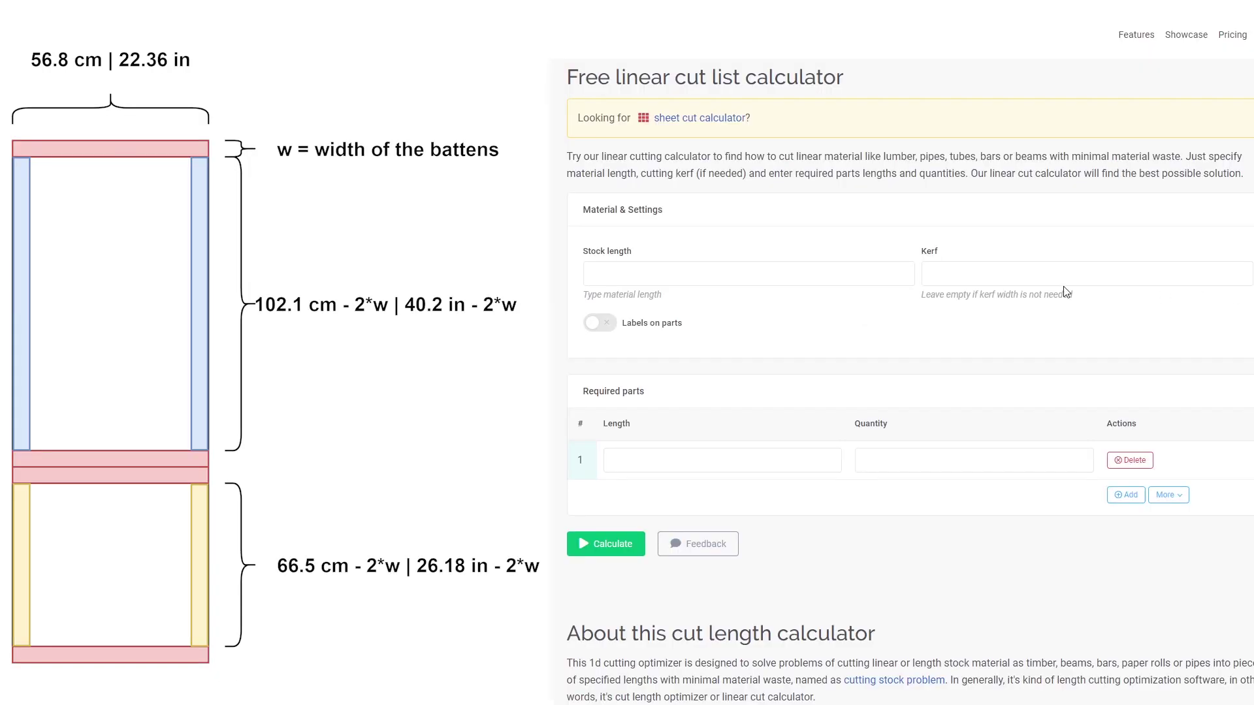
Enter stock length 2000 and the first part, 945 × 12
left_click(726, 275)
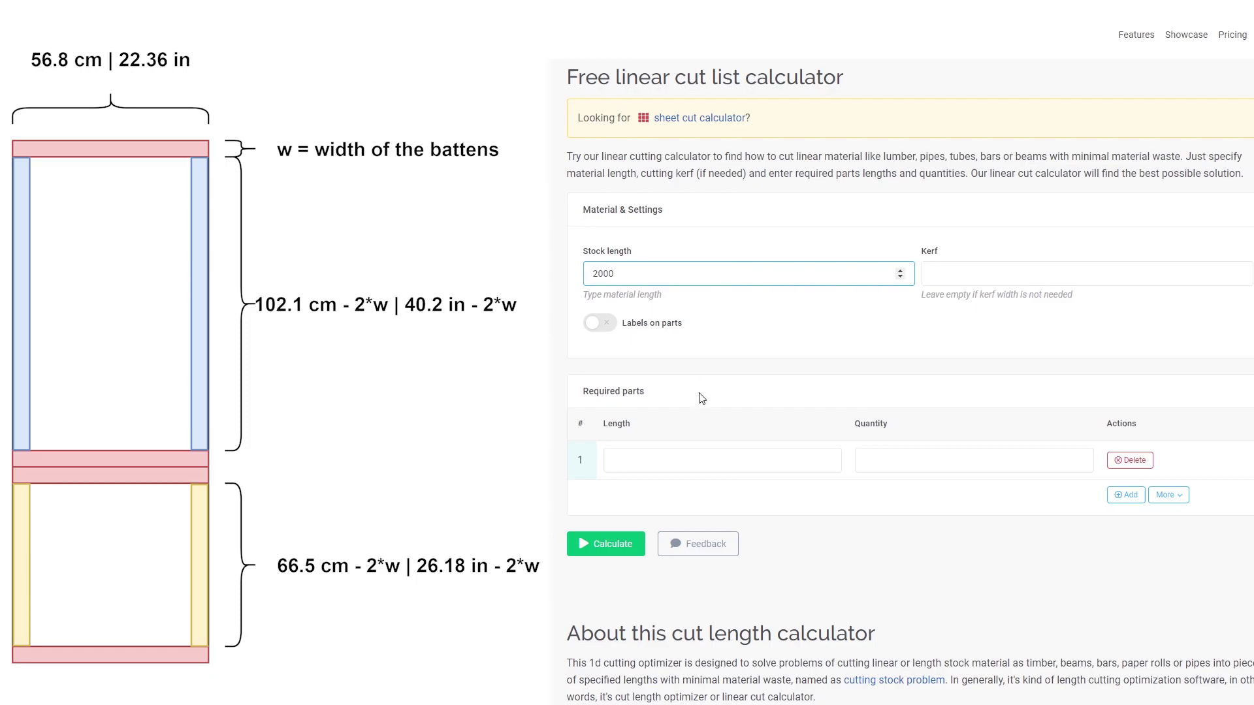
left_click(708, 462)
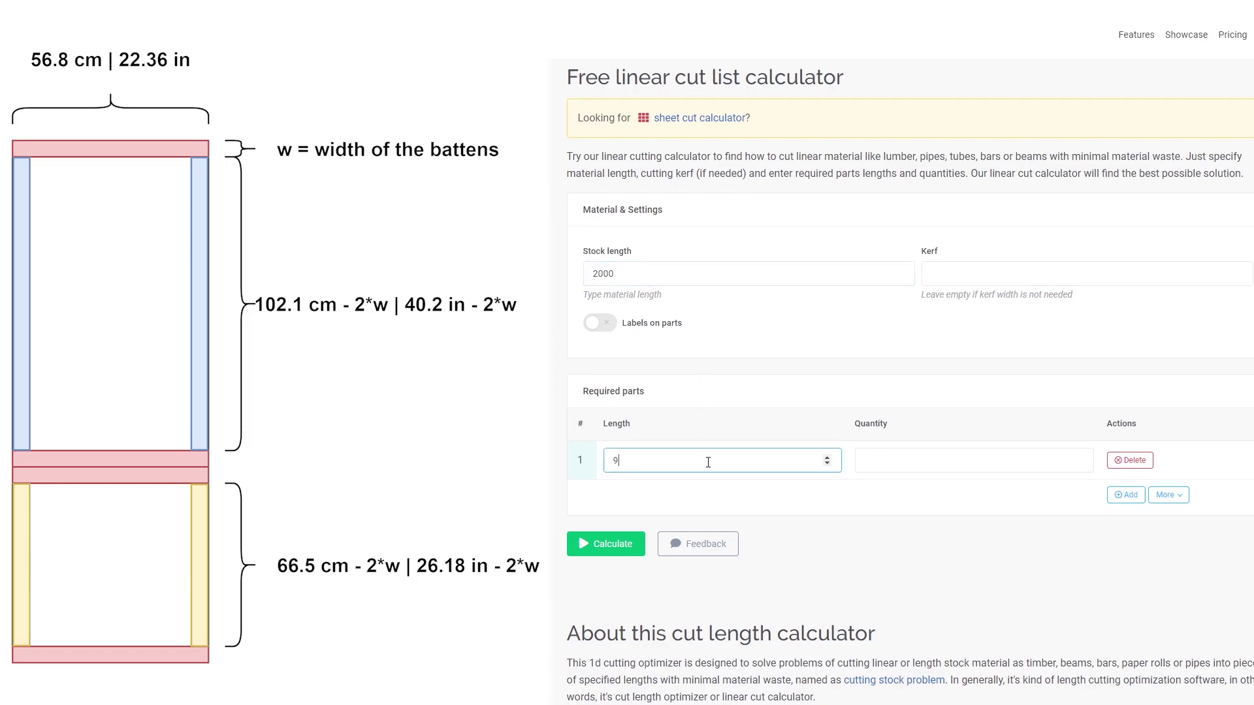
type("45")
key("Tab")
type("1")
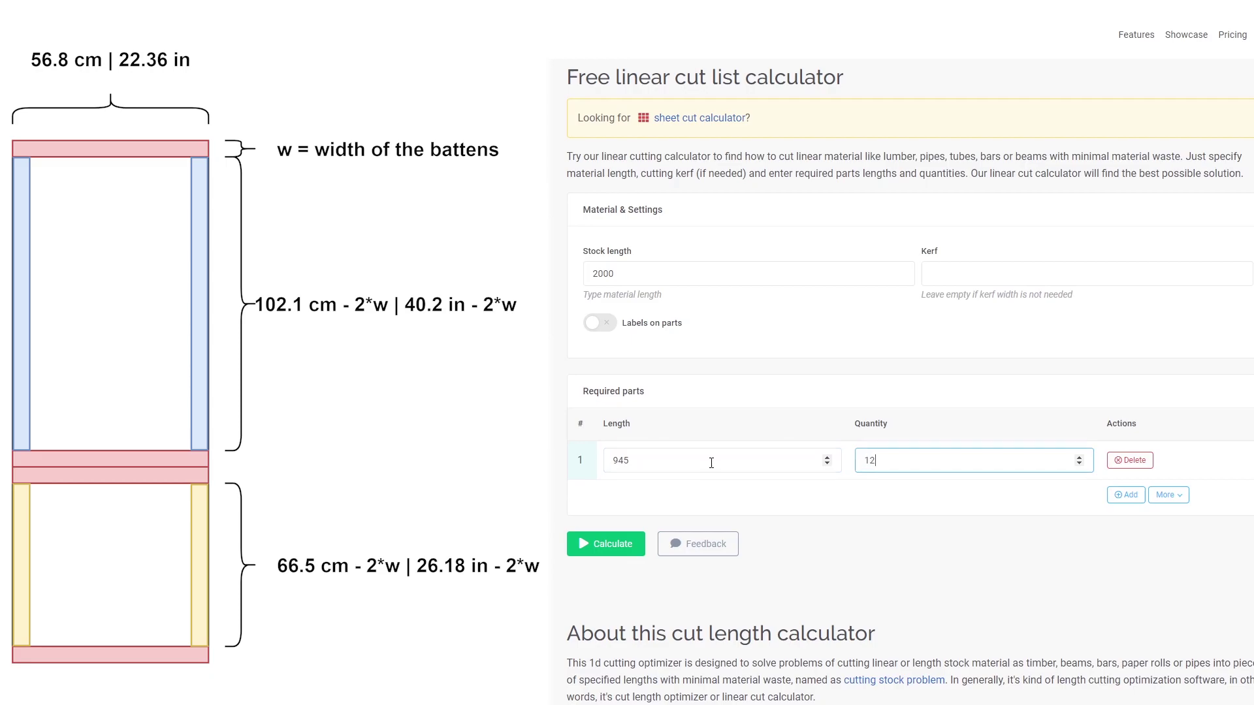
Add parts 589 × 12 and 568 × 24, then calculate the linear cut list
left_click(1126, 495)
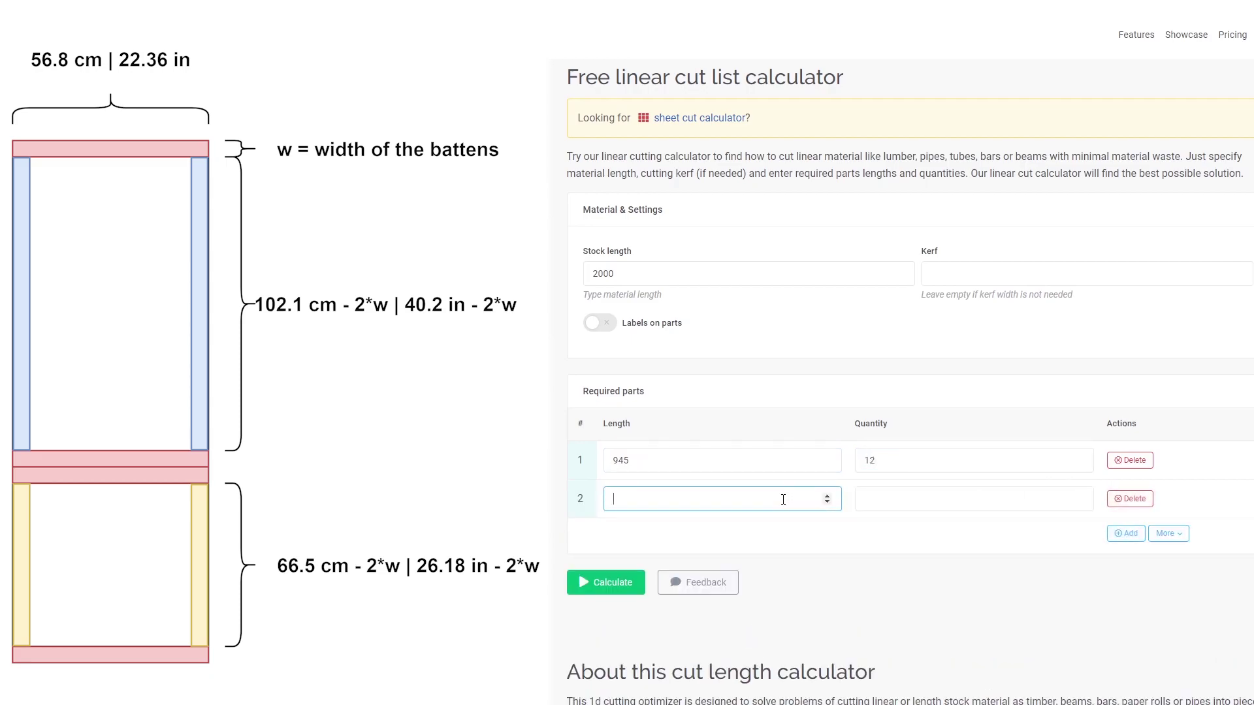
type("89")
key("Tab")
type("12")
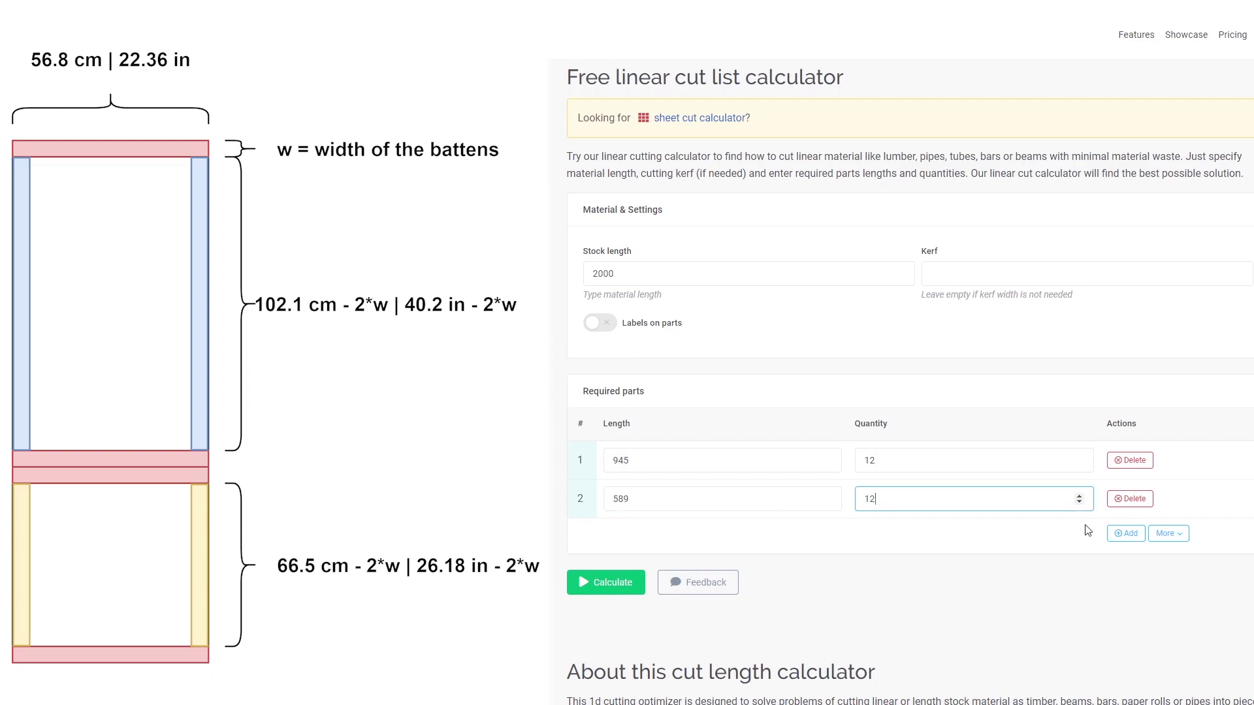
left_click(1126, 533)
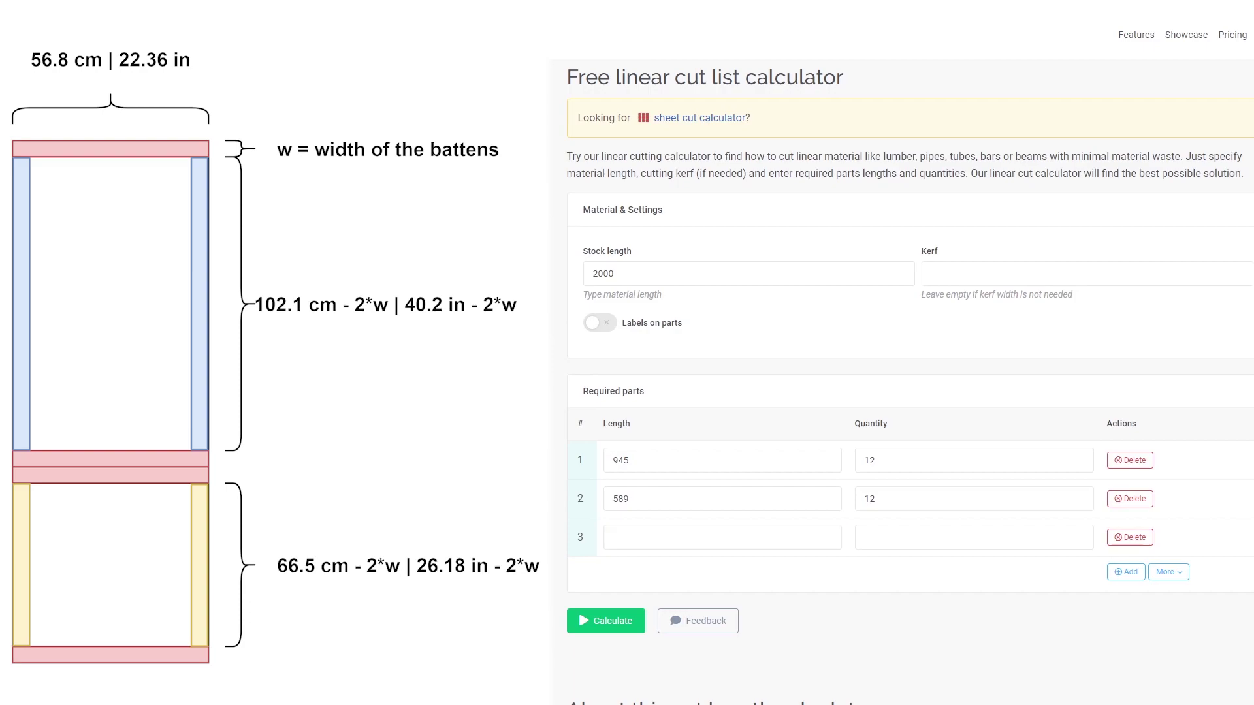
left_click(655, 532)
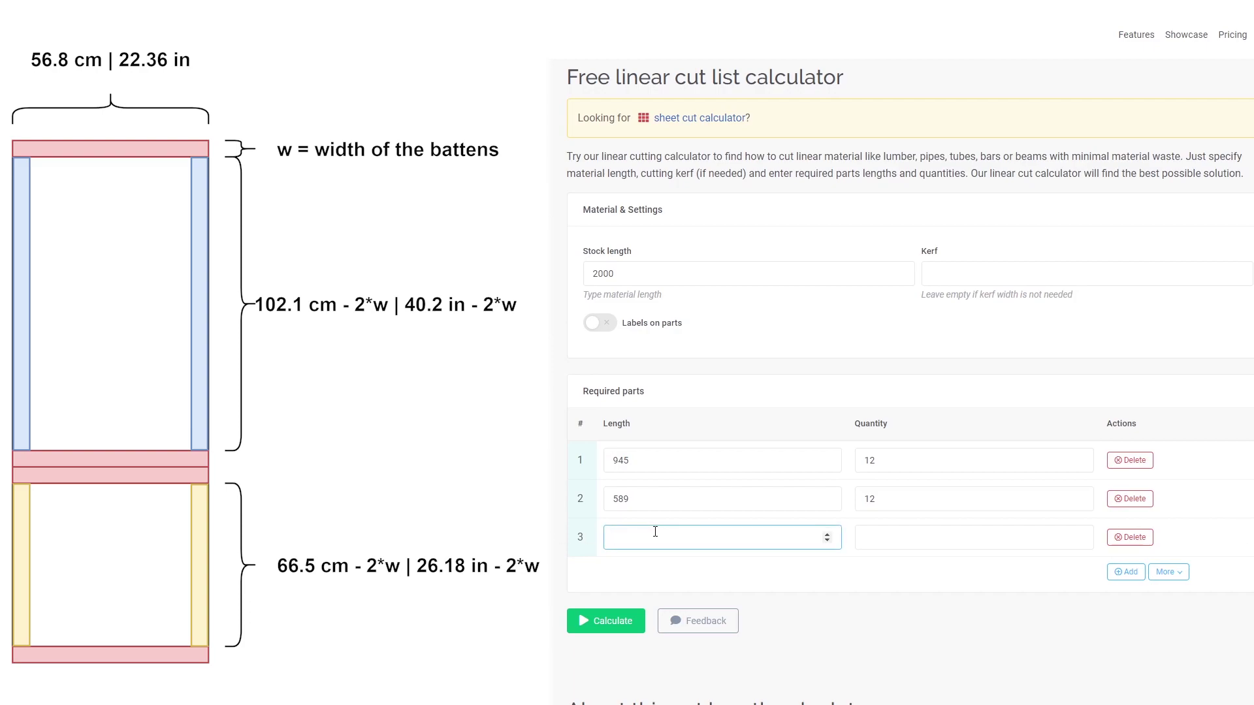
key("Tab")
type("24")
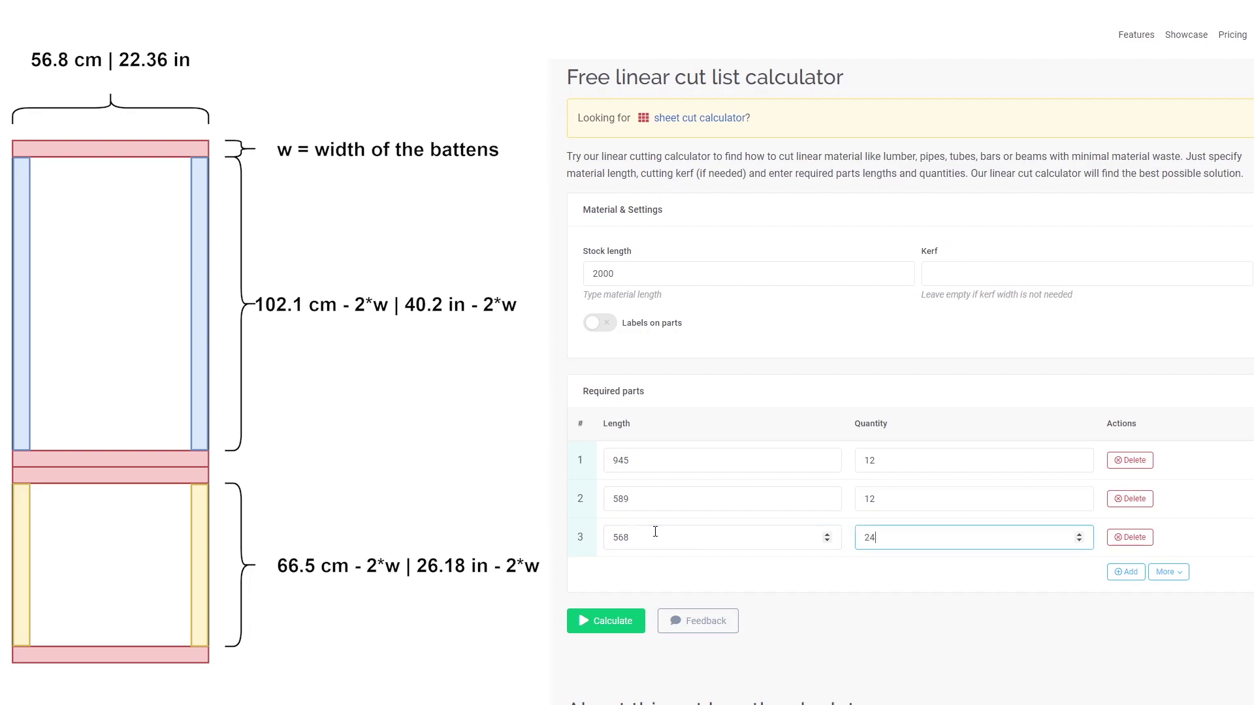
left_click(614, 629)
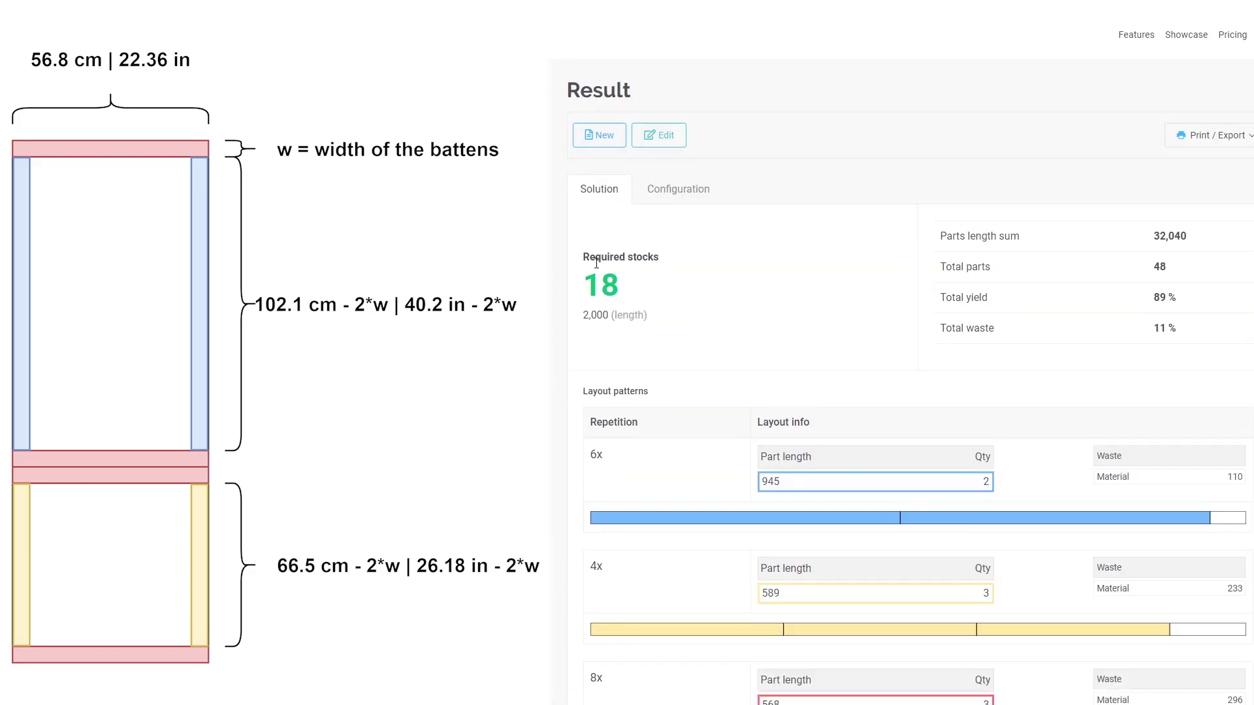
scroll(585, 479, "down", 2)
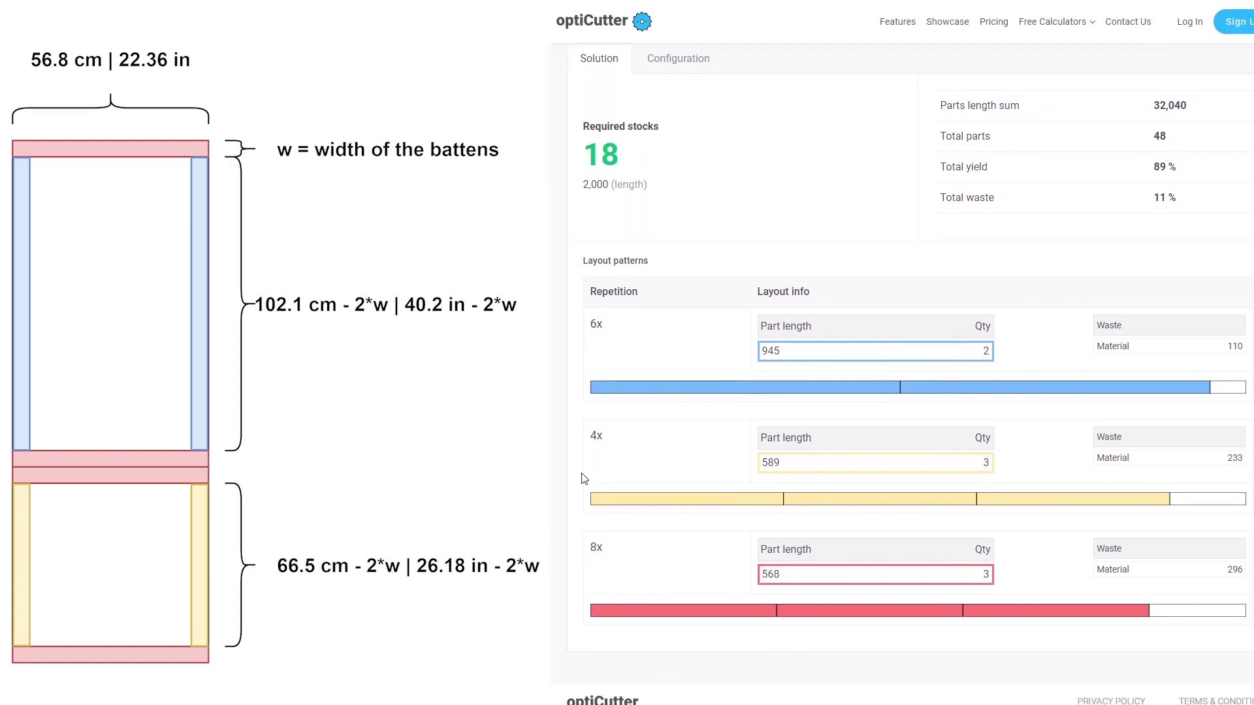
scroll(765, 624, "up", 2)
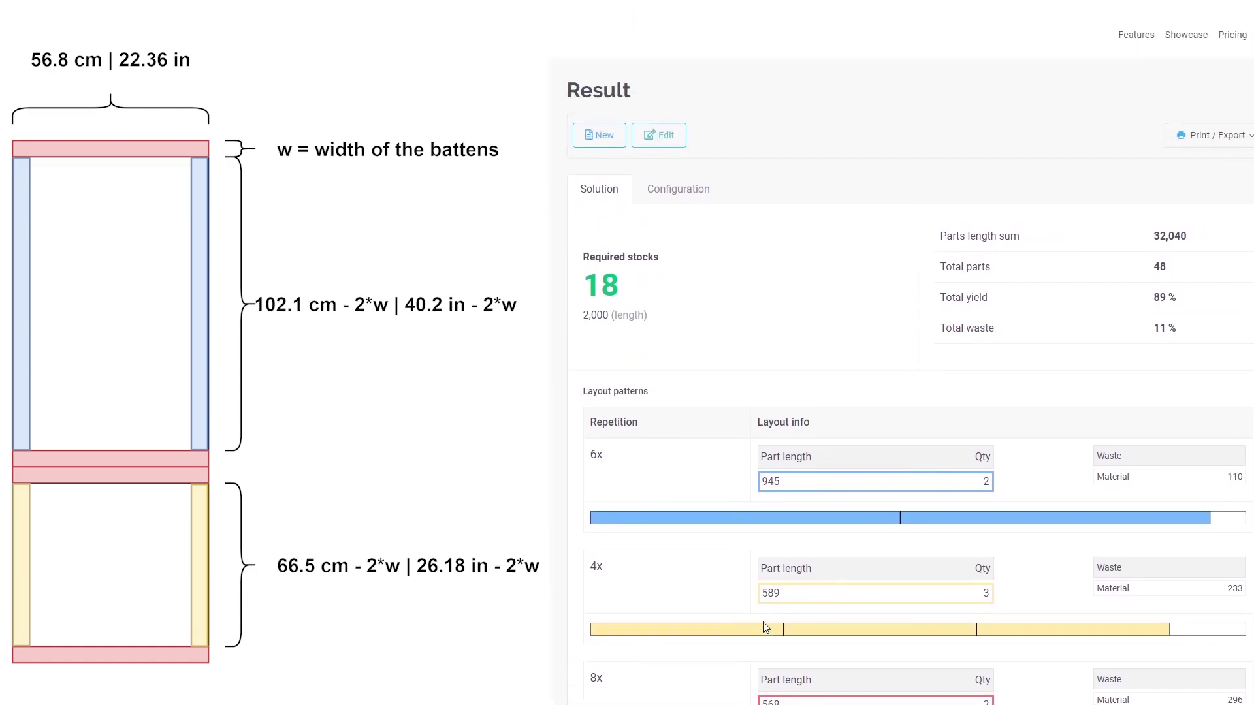
left_click(1209, 135)
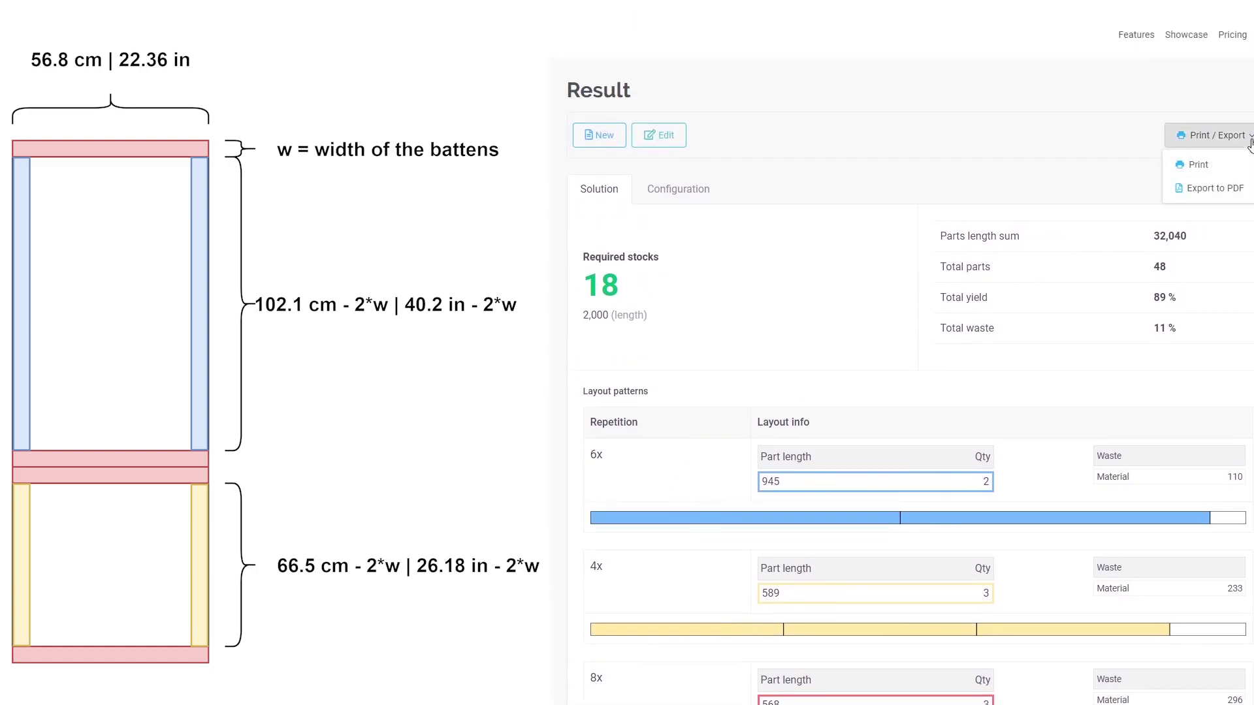
left_click(1205, 195)
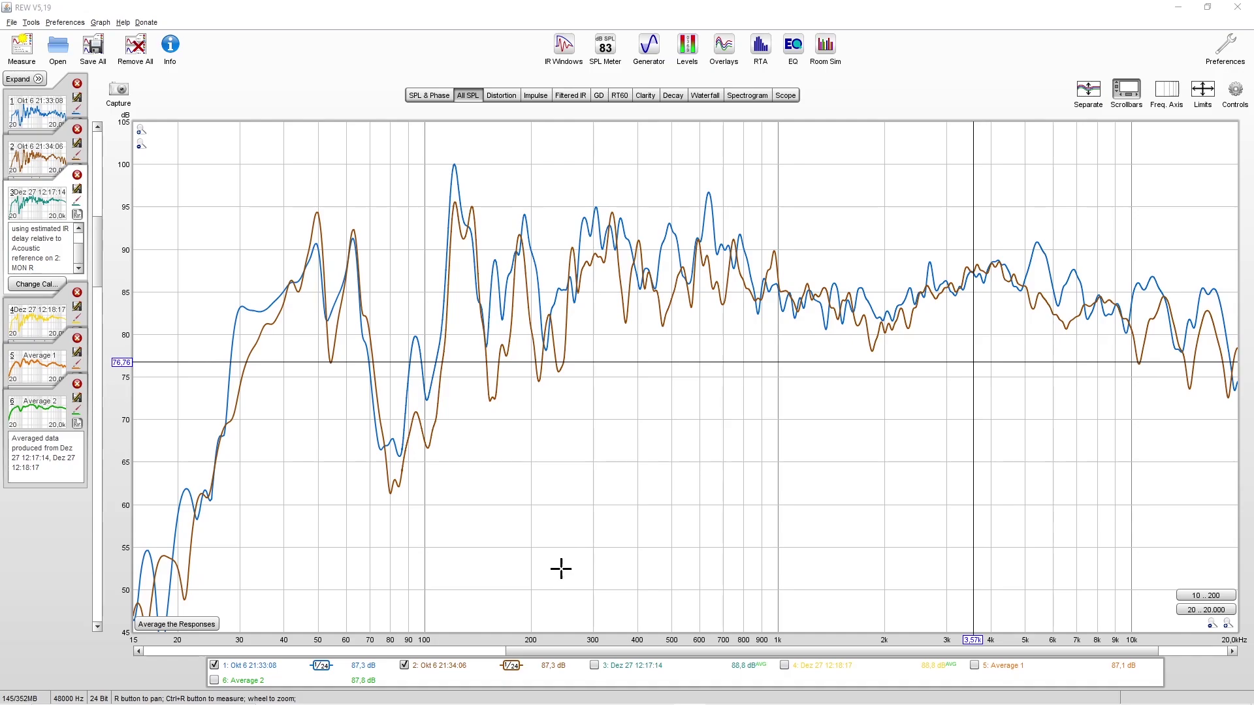
Show measurements 3 and 4 on the All SPL graph alongside 1 and 2
left_click(595, 666)
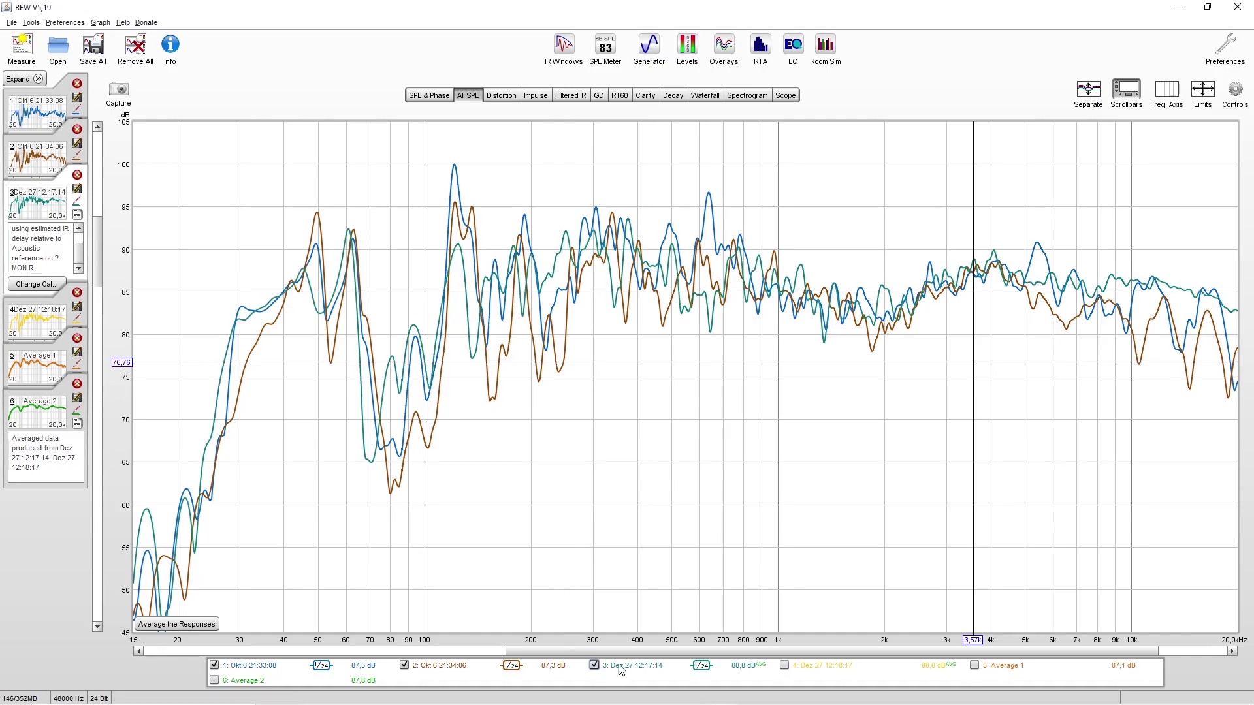
left_click(786, 666)
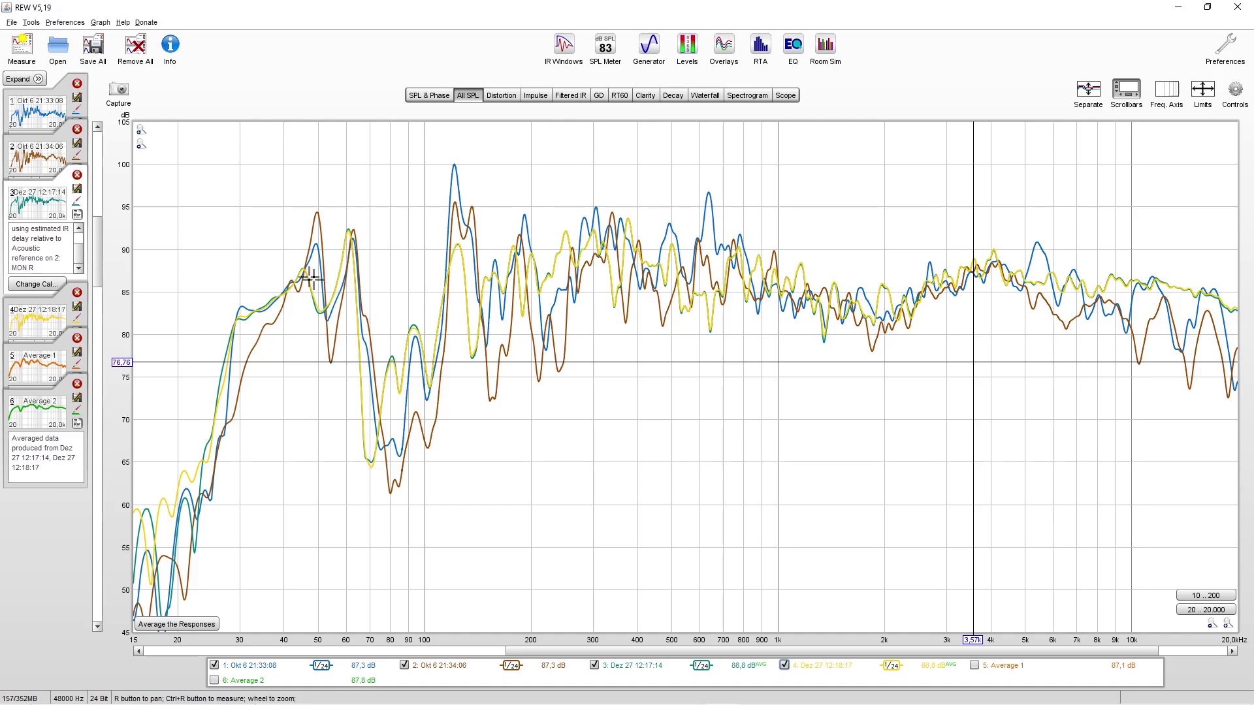
Overlay only the Average 1 and Average 2 curves on the SPL graph
left_click(975, 666, "ctrl")
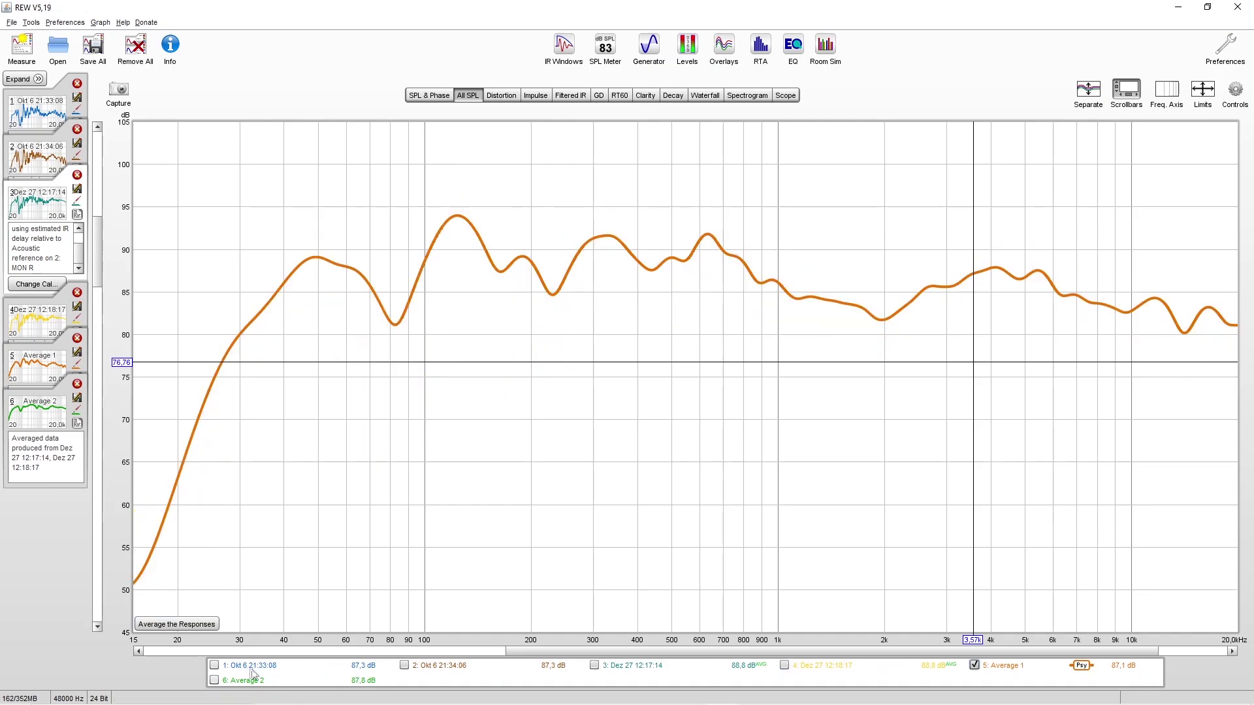
left_click(236, 683)
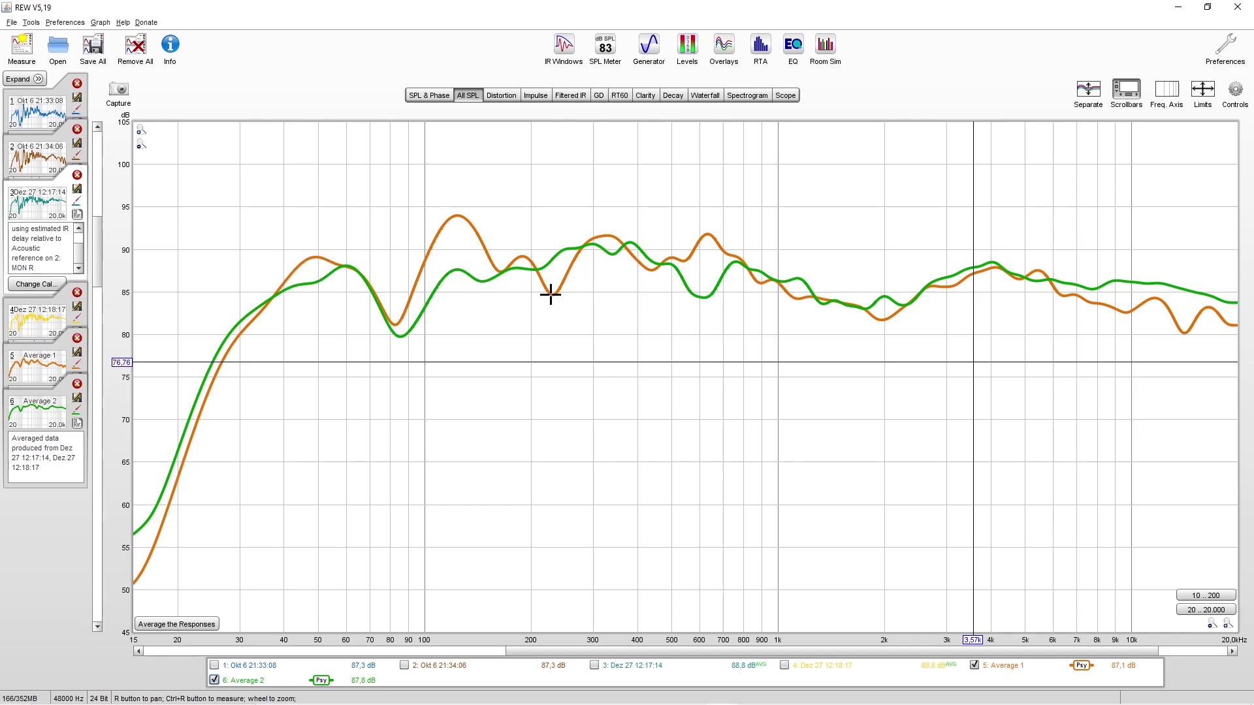
Apply 1/24 smoothing to the averaged responses, then display the Waterfall plot
left_click(1231, 104)
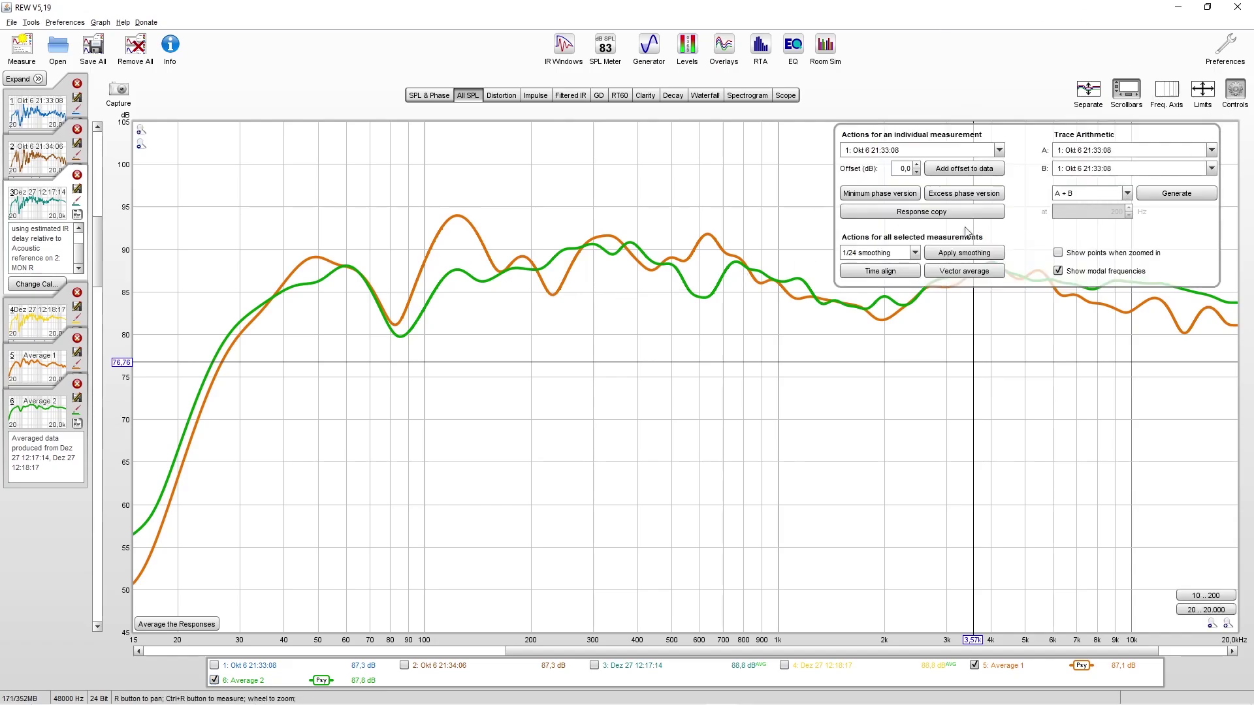
left_click(915, 252)
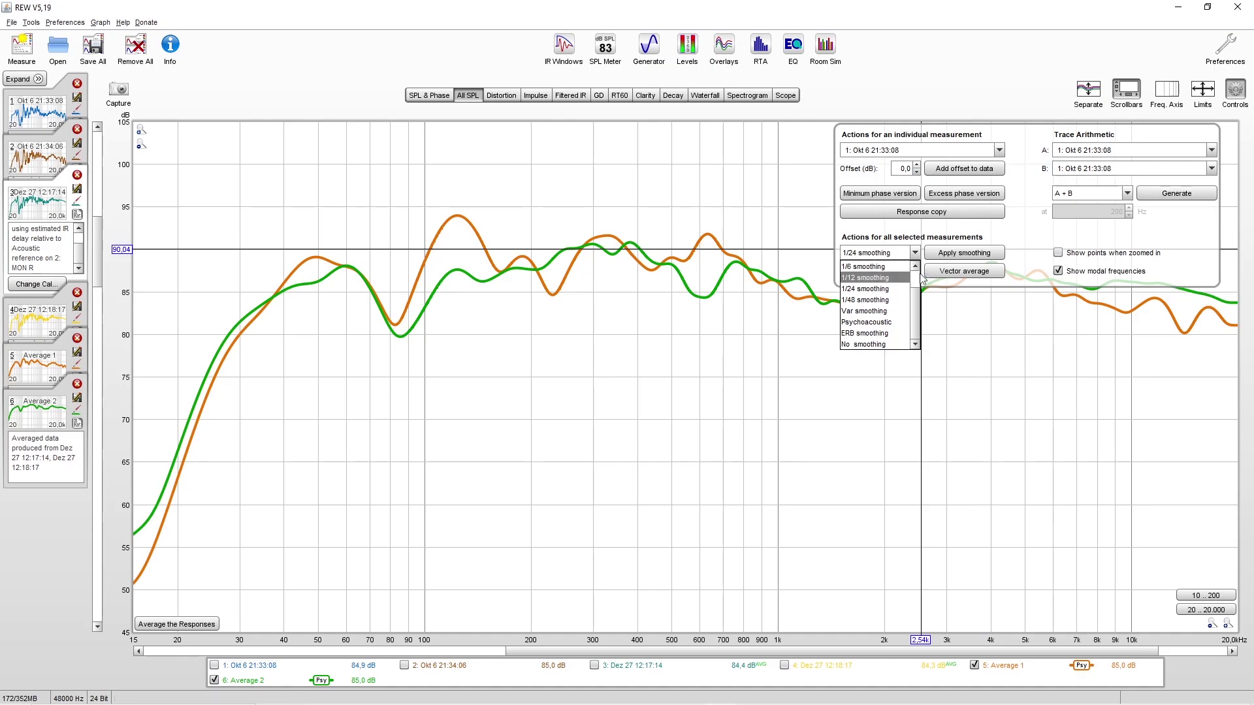
left_click(965, 255)
left_click(965, 255)
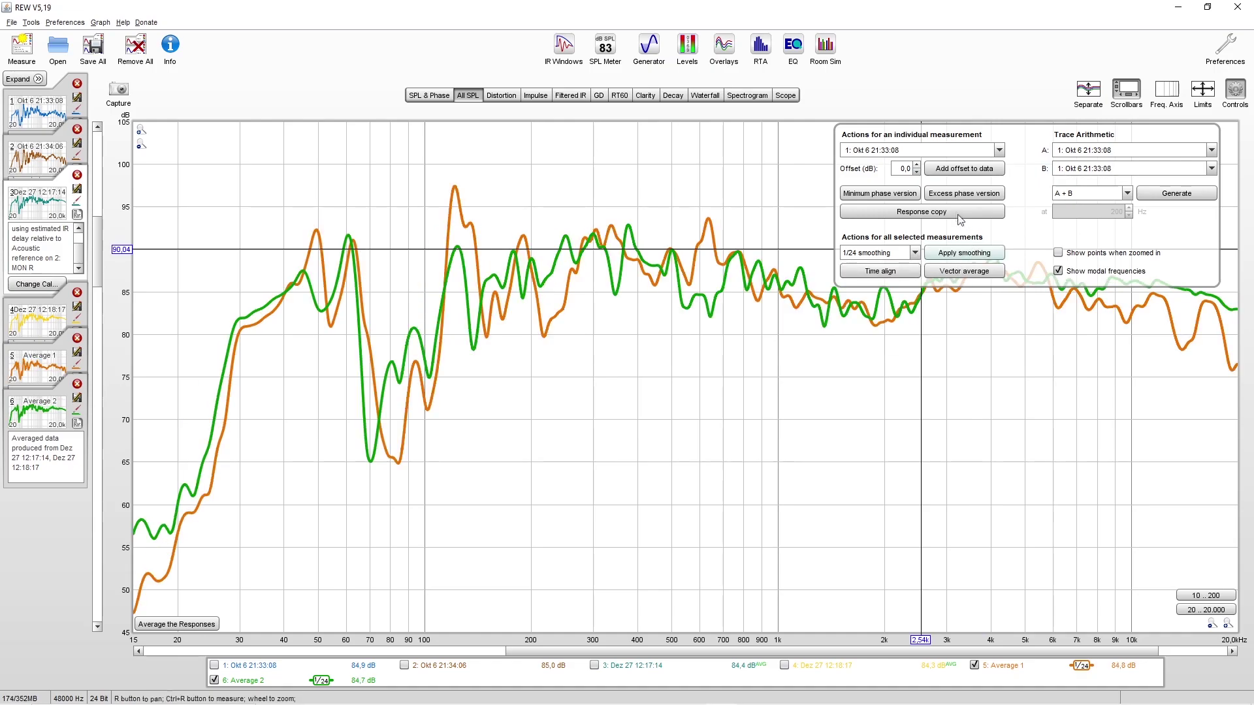
left_click(1236, 95)
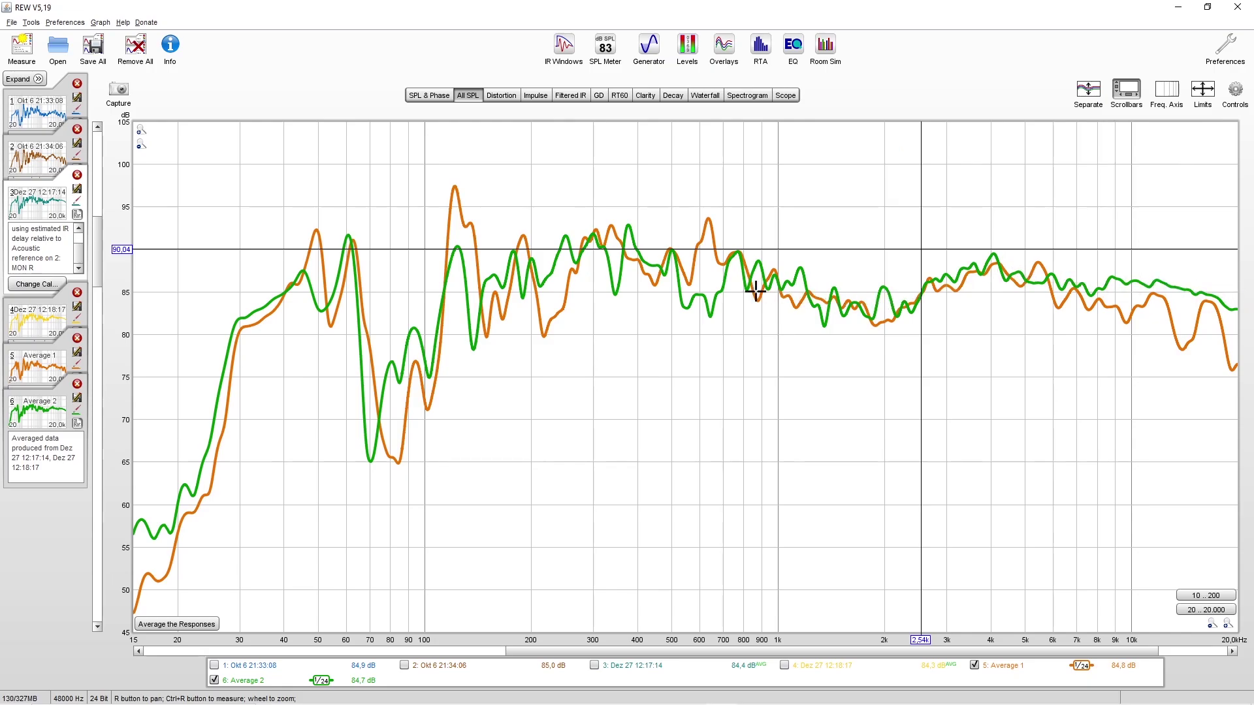
key("alt+w")
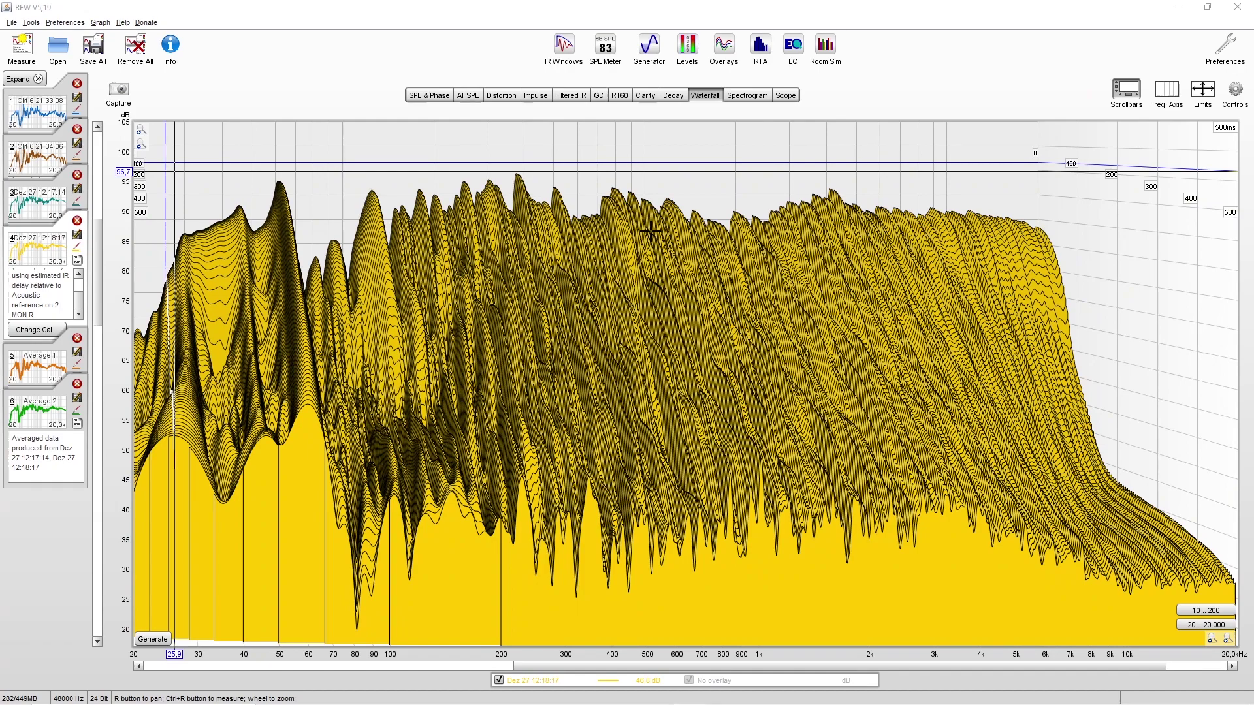
Overlay Okt 6 21:33:08 on the waterfall, then show the Spectrogram
left_click(1240, 103)
left_click(934, 266)
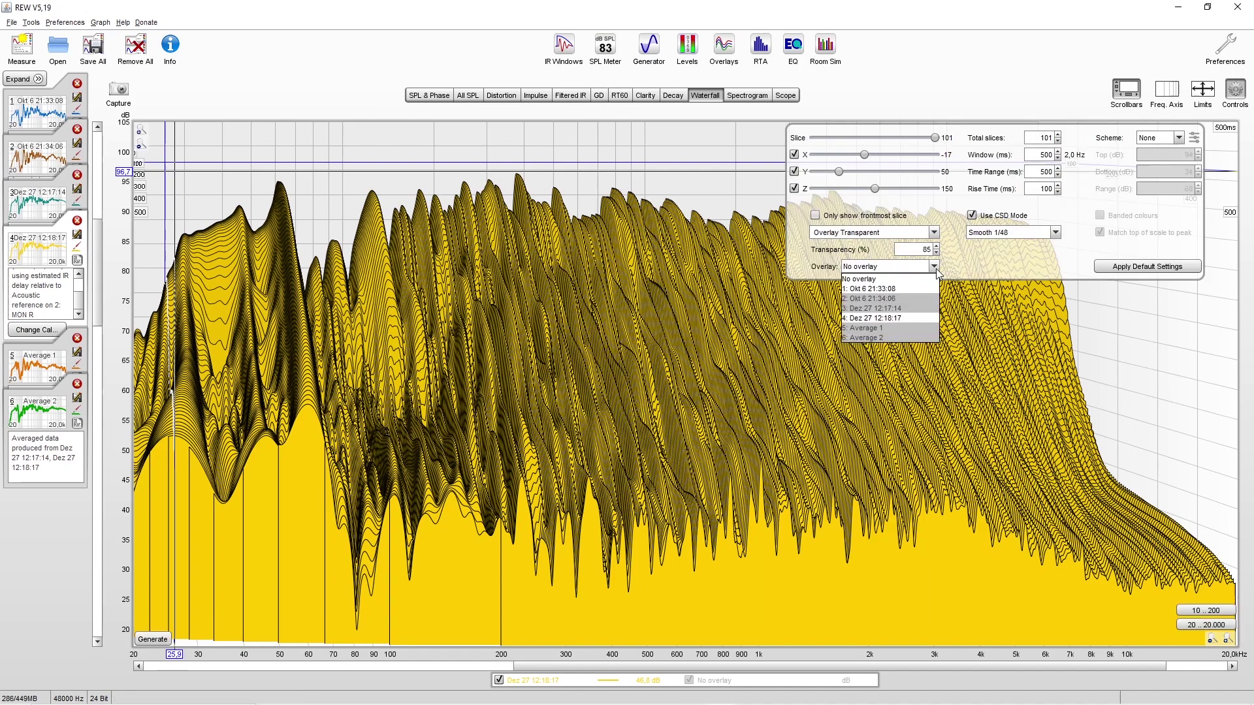
left_click(874, 288)
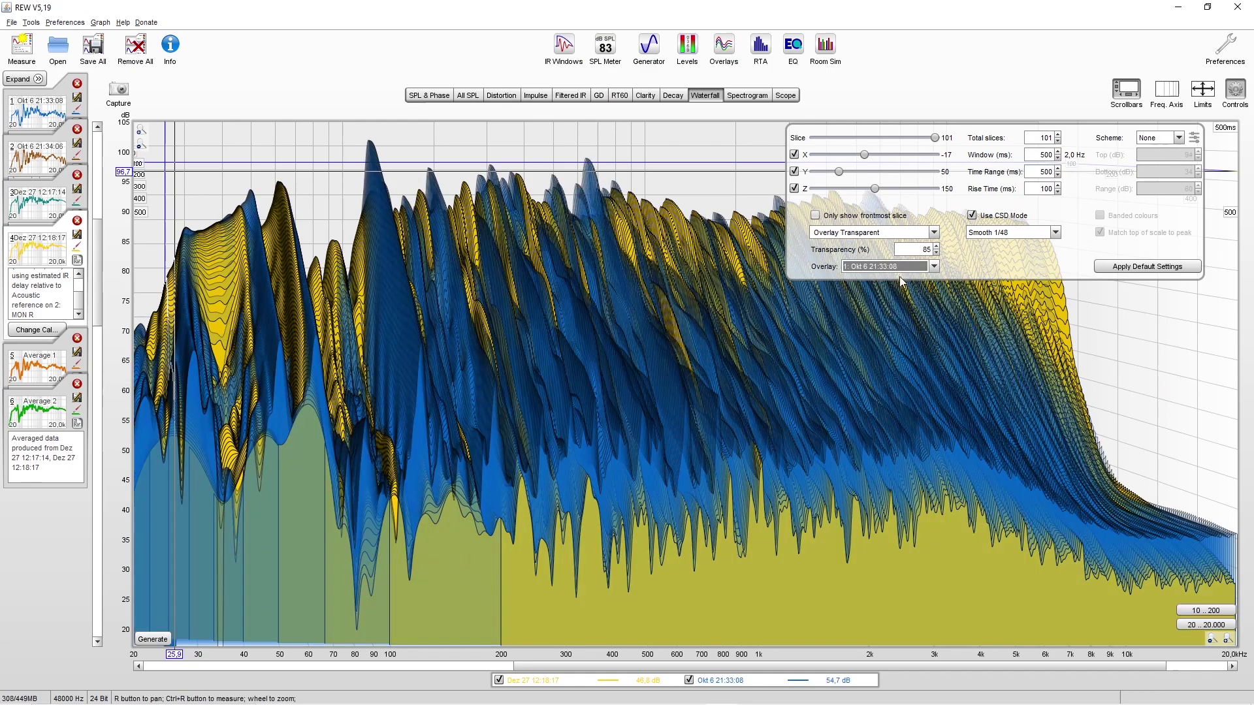
left_click(1235, 91)
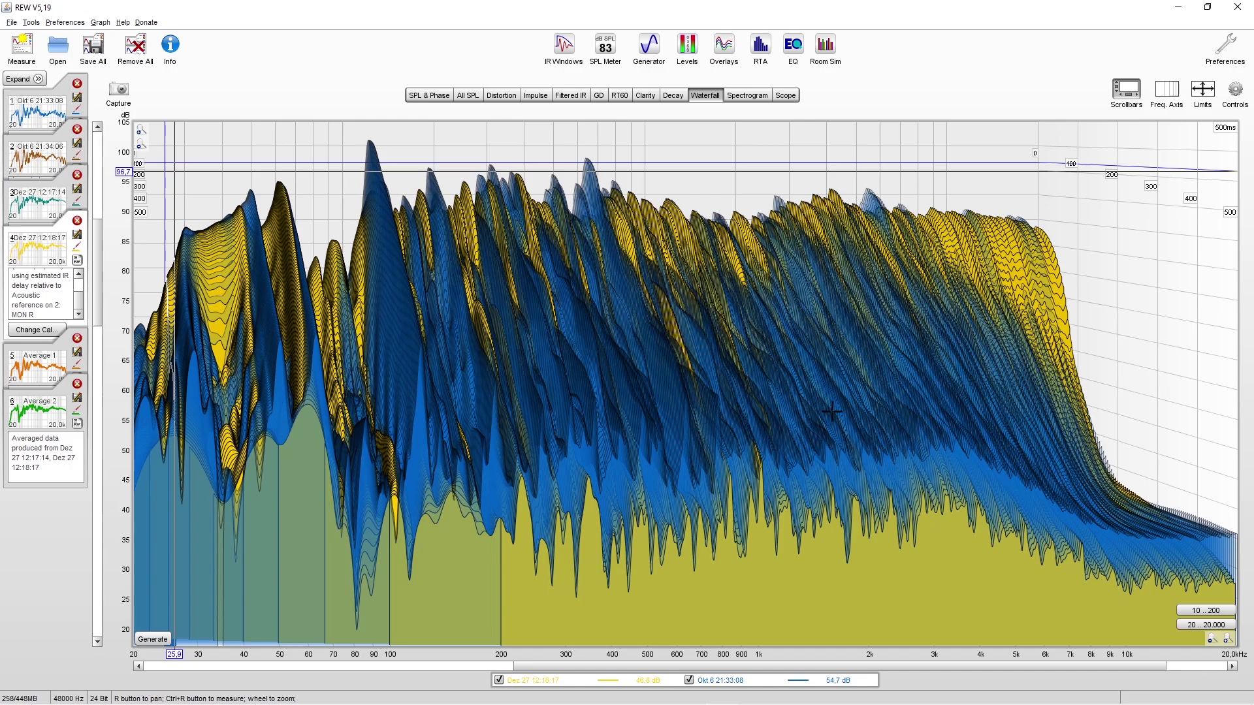
left_click(765, 97)
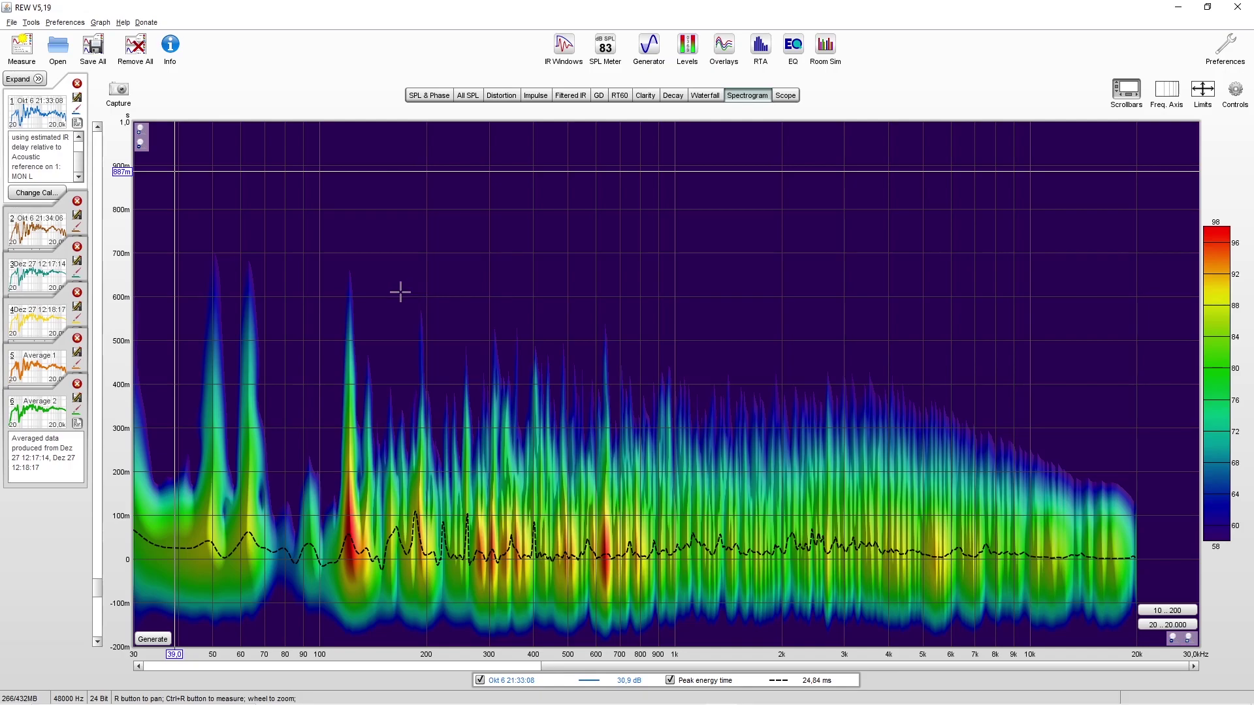
Select measurement 4 (Dez 27 12:18:17) to show its spectrogram
left_click(44, 327)
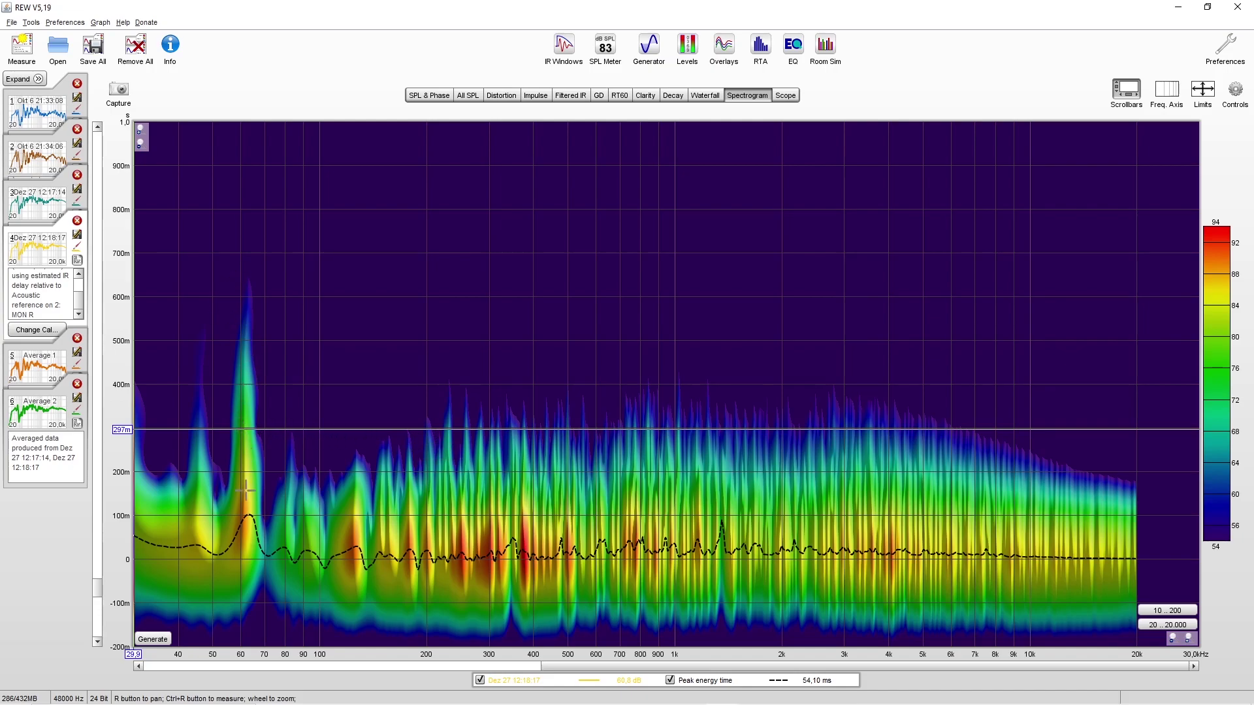
Set the spectrogram scale range to 60 dB, spanning 34 to 94 dB
left_click(1235, 90)
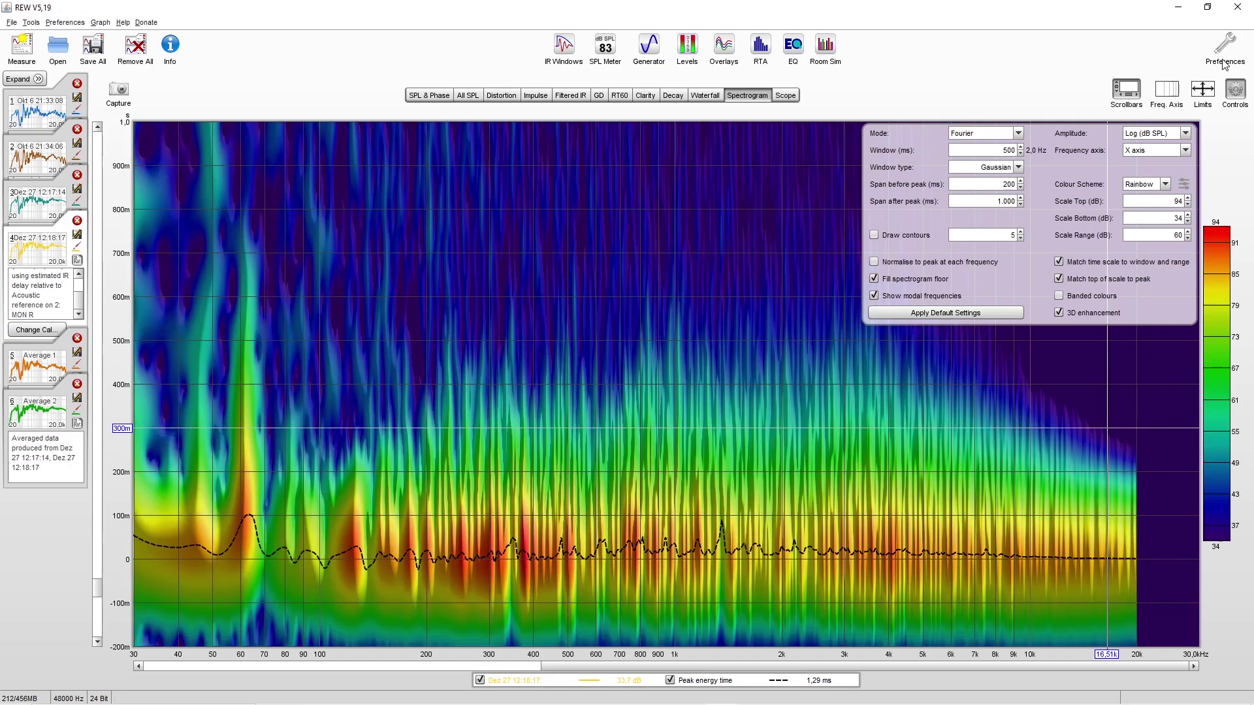
left_click(1241, 89)
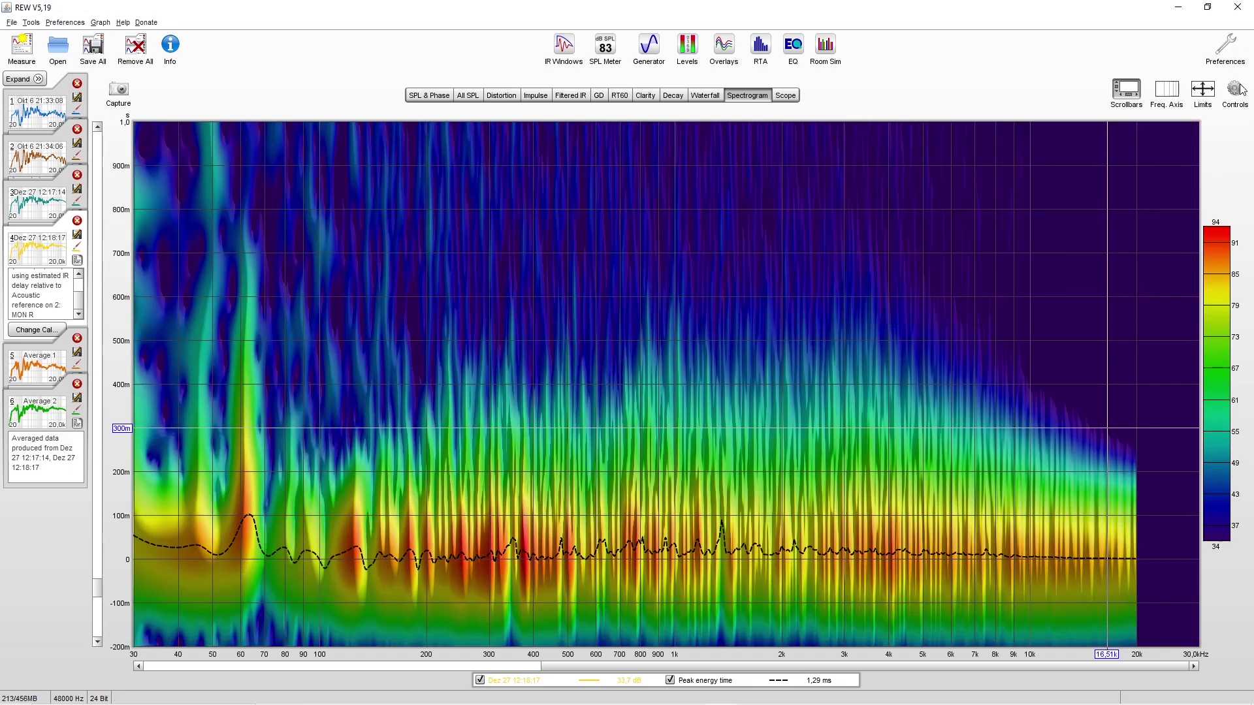